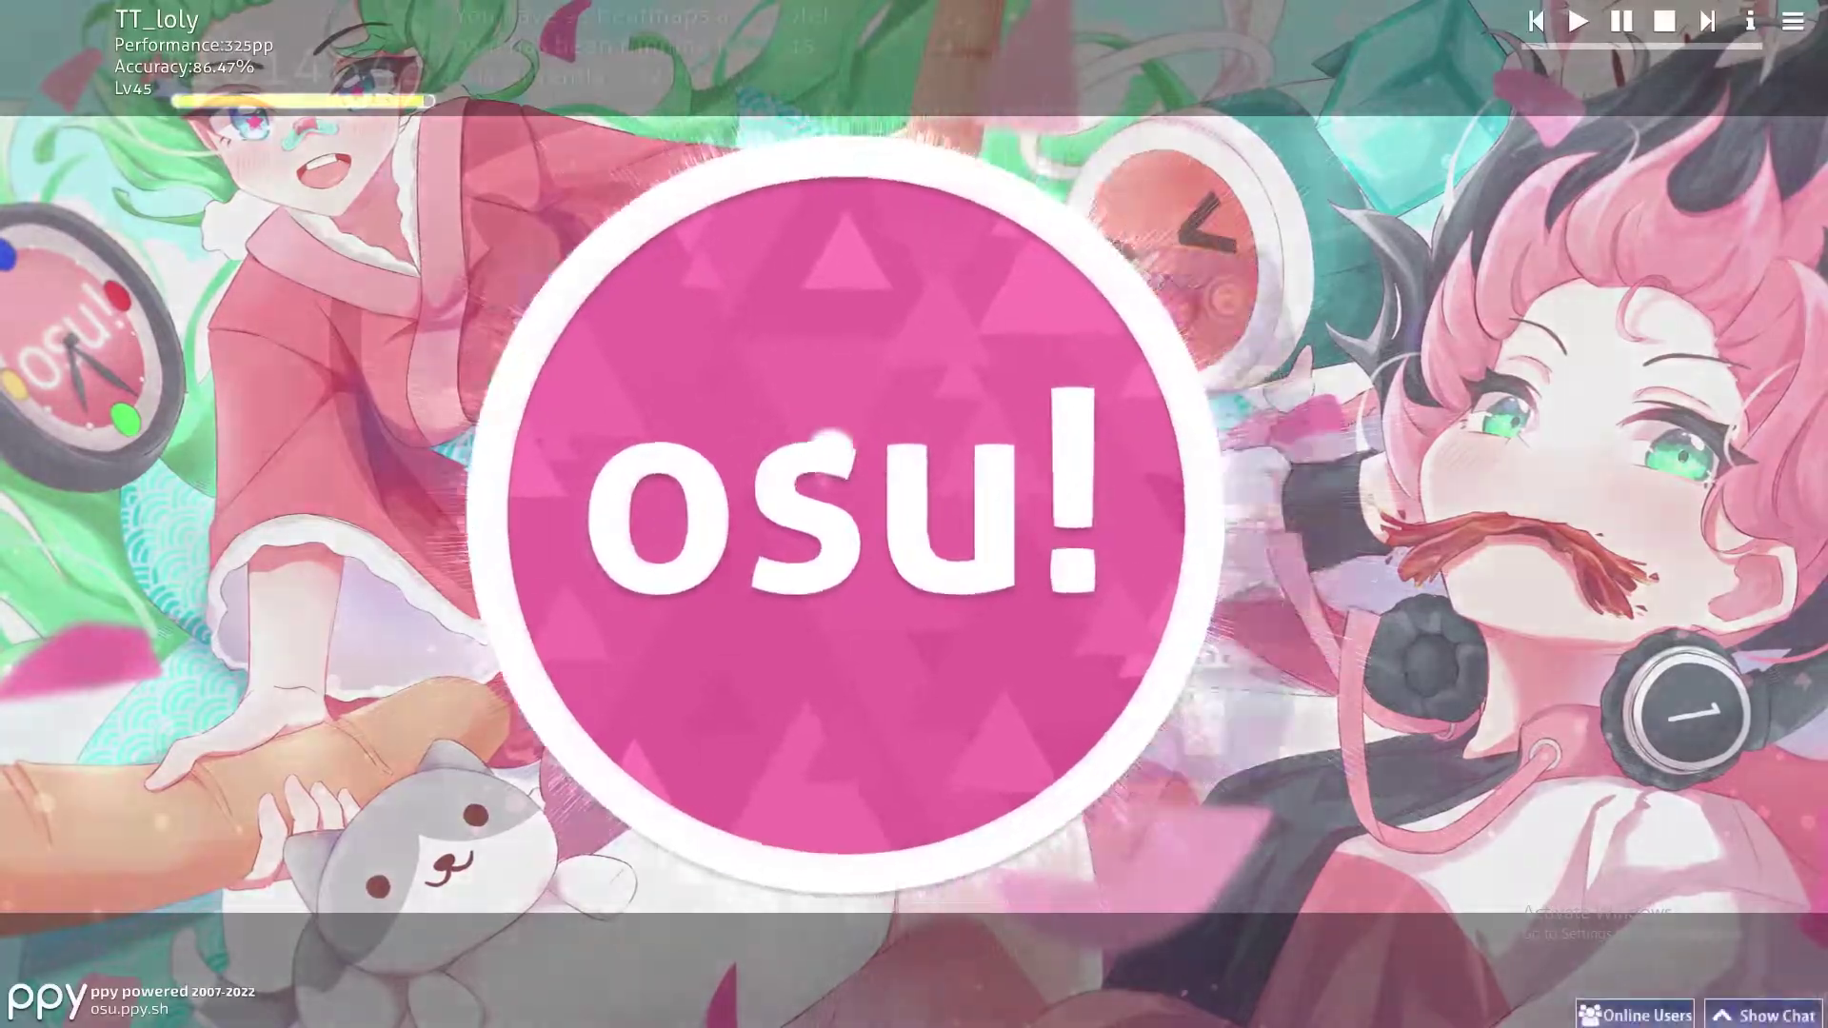
# Step: Go from the main menu to Solo song select, where beatmaps are grouped by star rating
pyautogui.click(833, 440)
pyautogui.click(1172, 327)
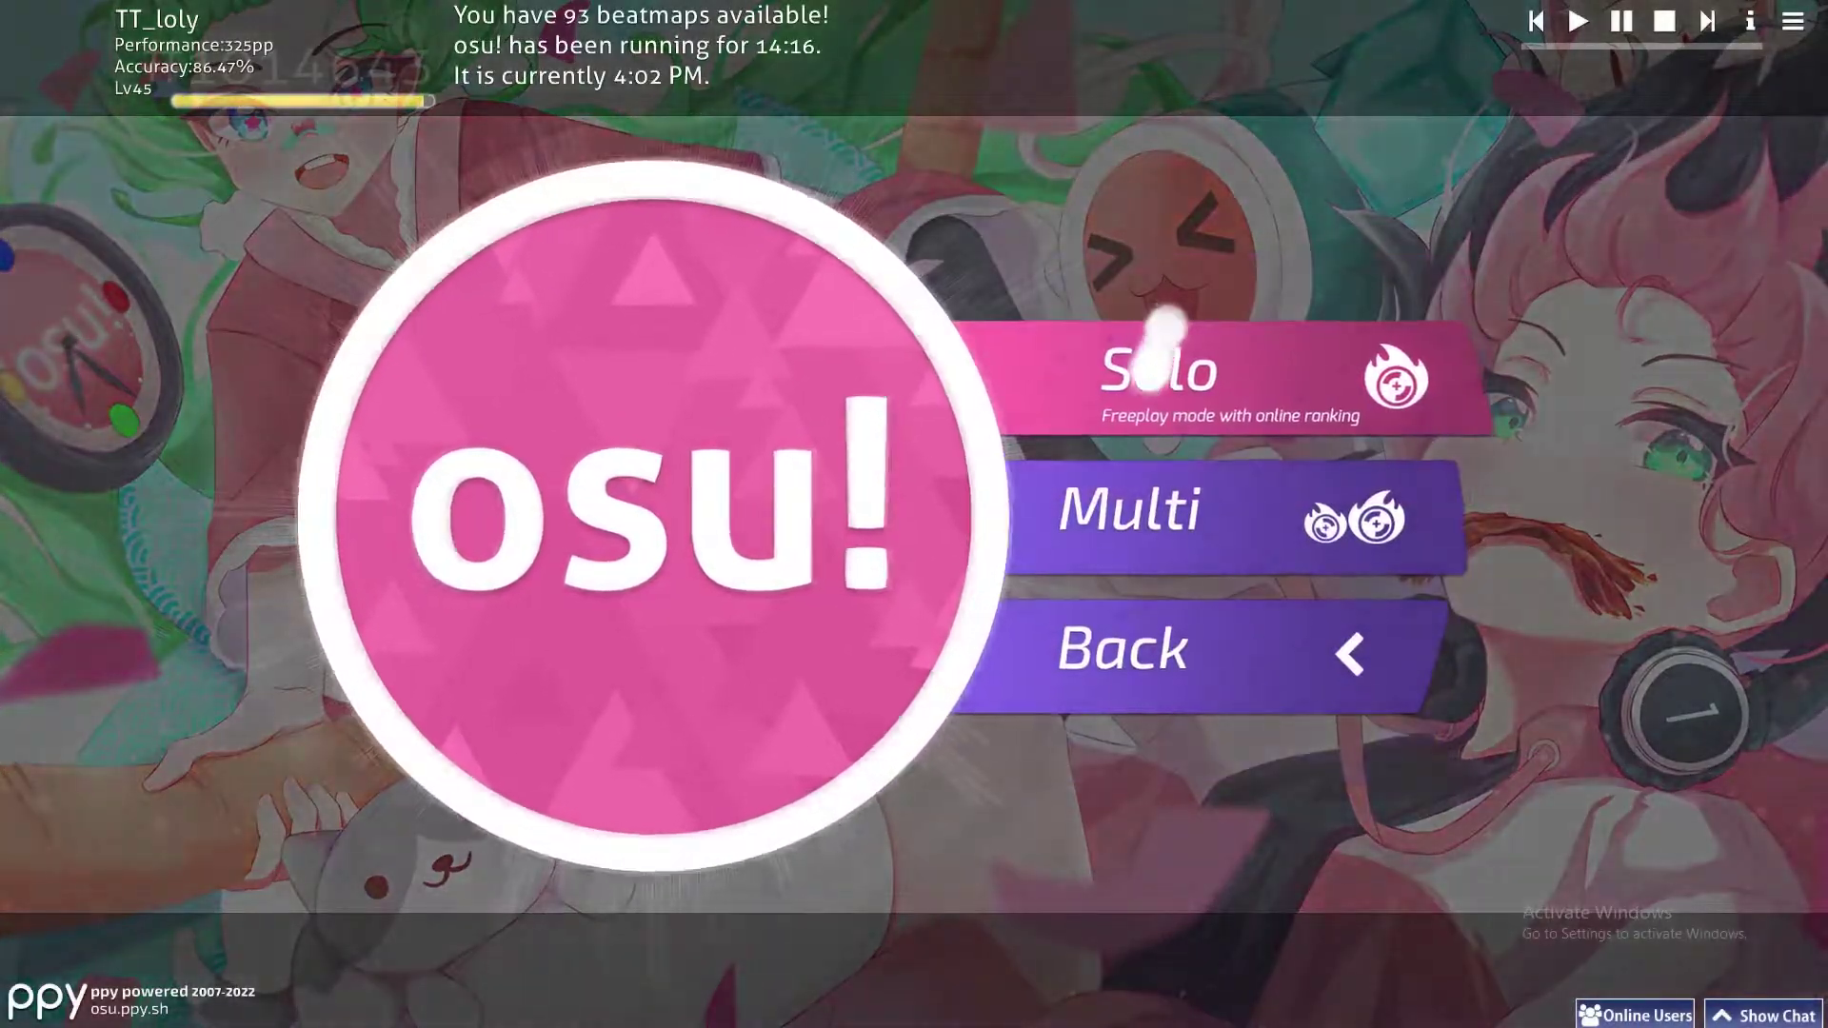
pyautogui.click(1171, 326)
pyautogui.scroll(-5, 1169, 517)
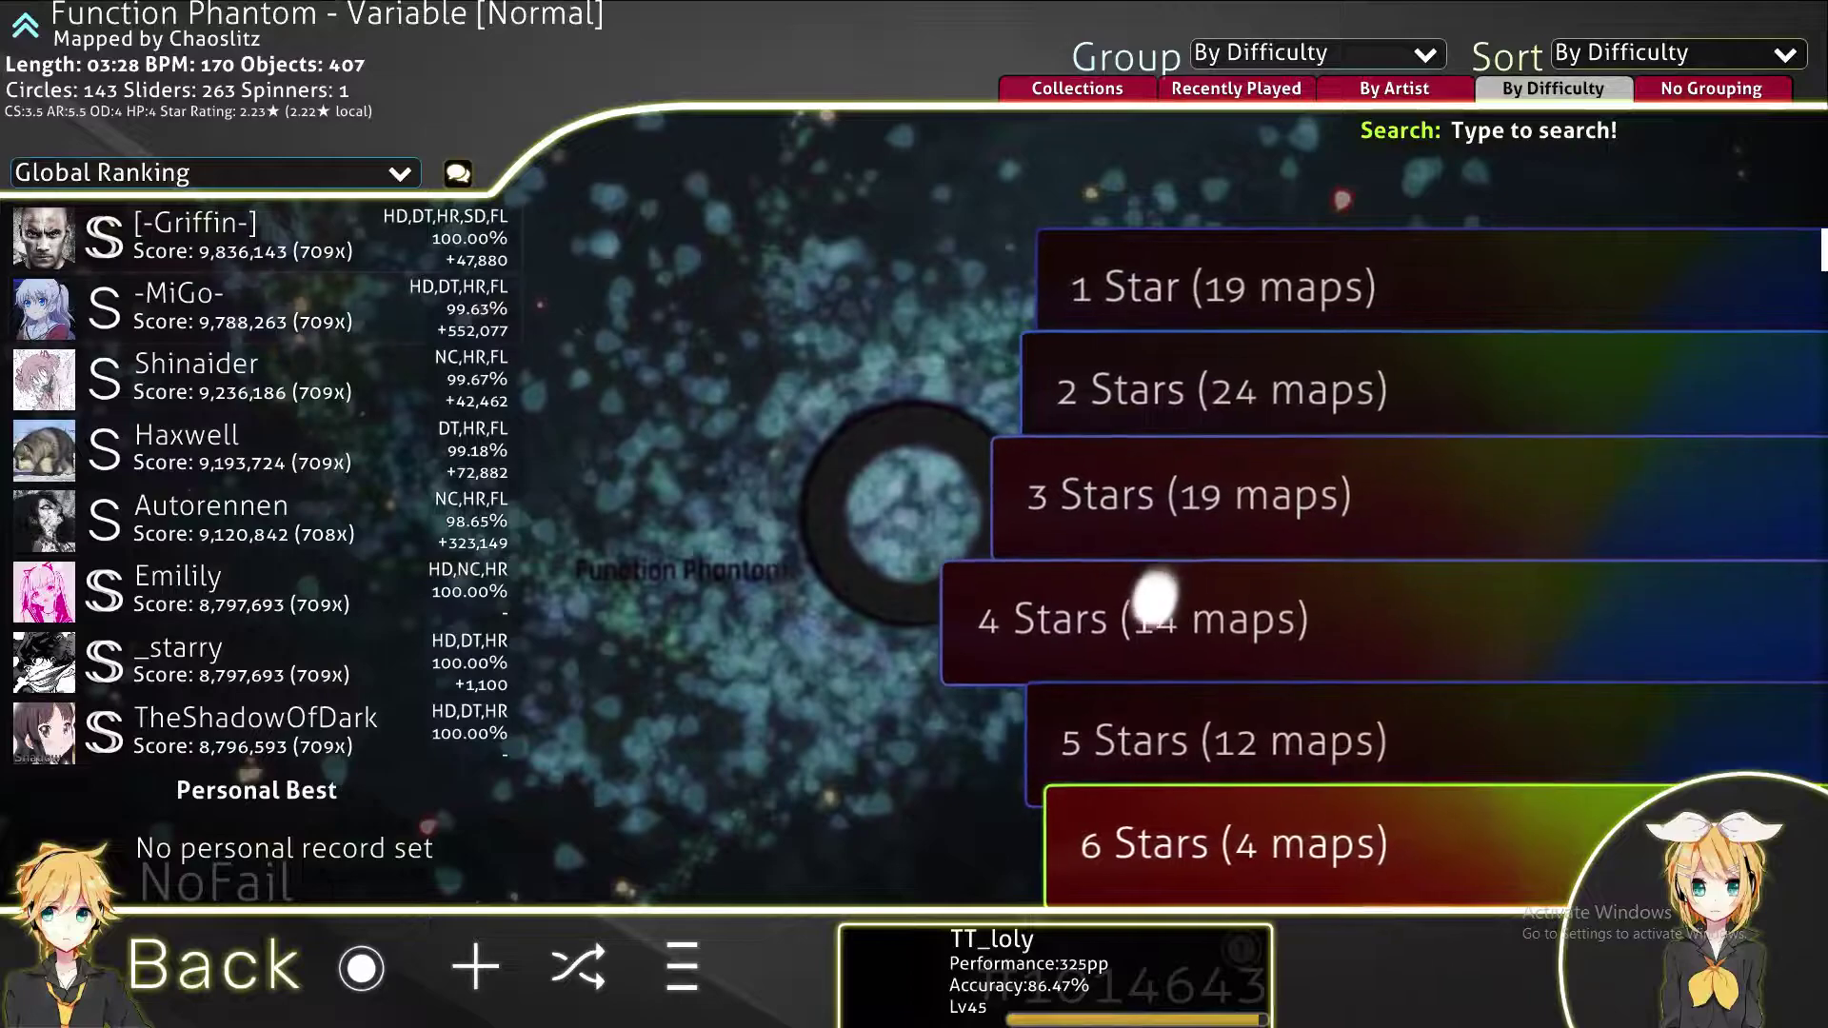
# Step: Expand the 4 Stars group, then back out of song select to the main menu
pyautogui.click(1155, 598)
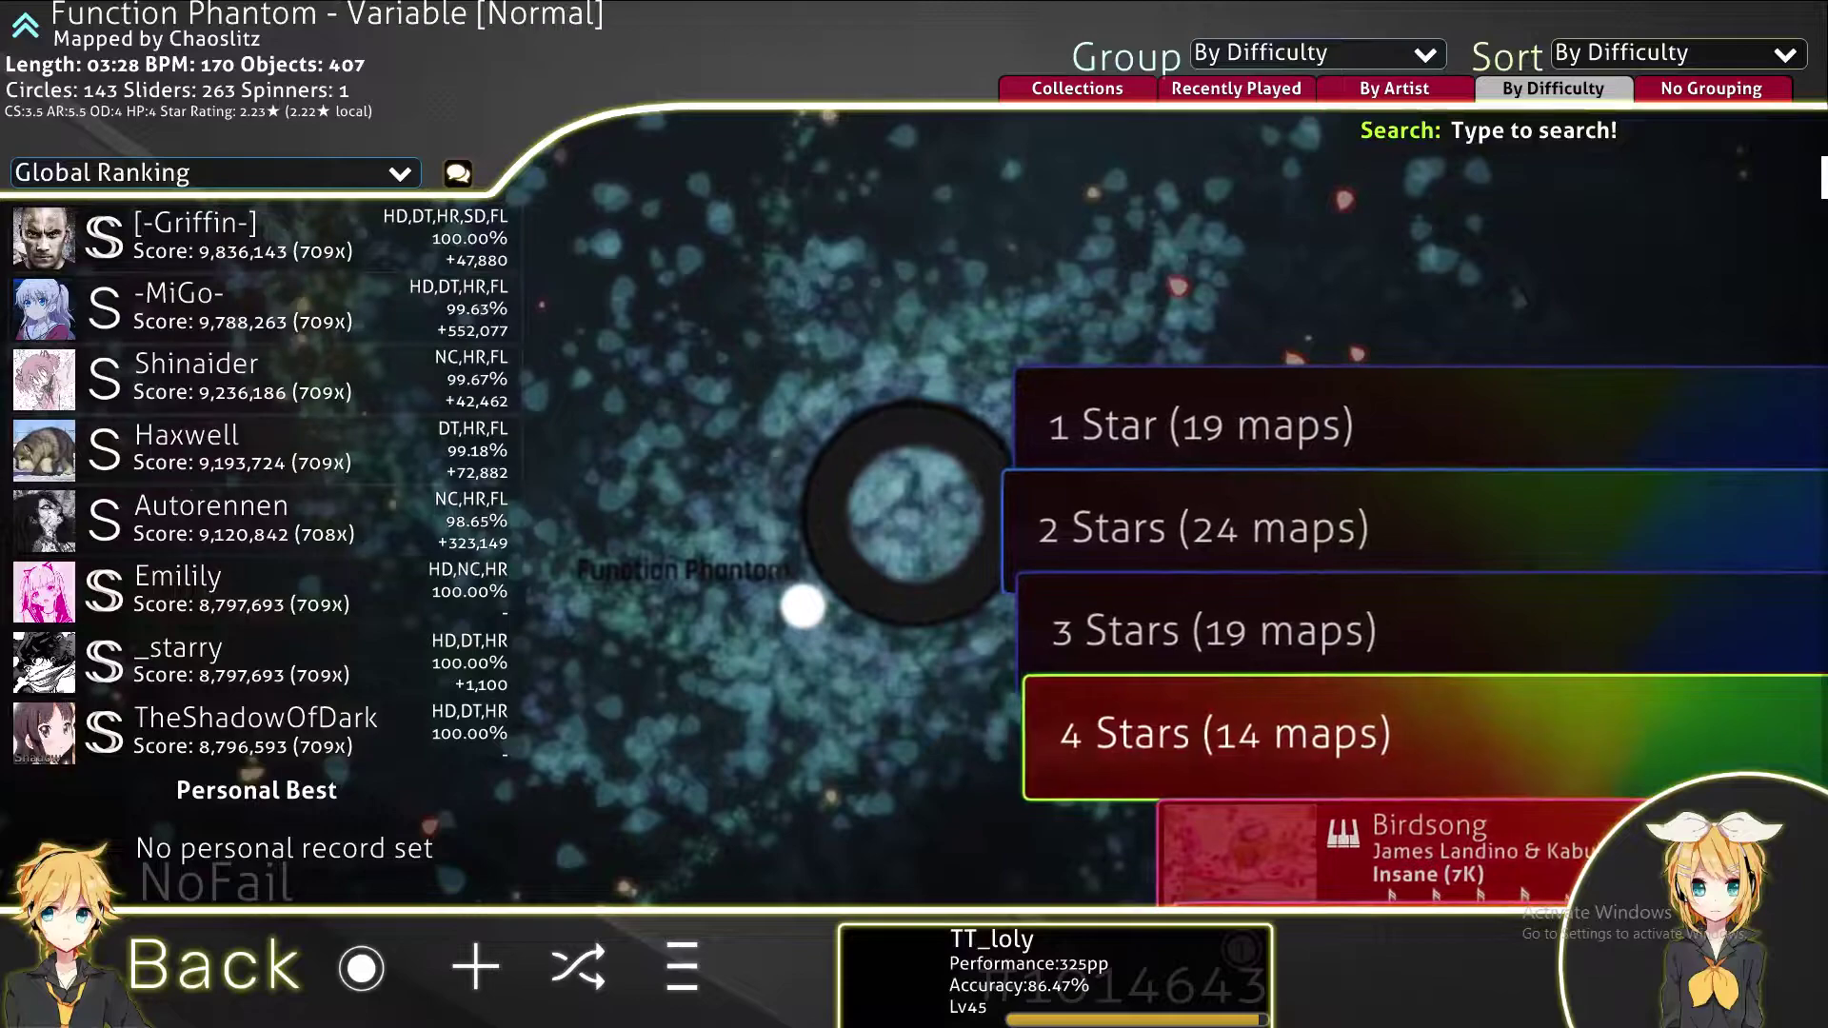
pyautogui.press('Escape')
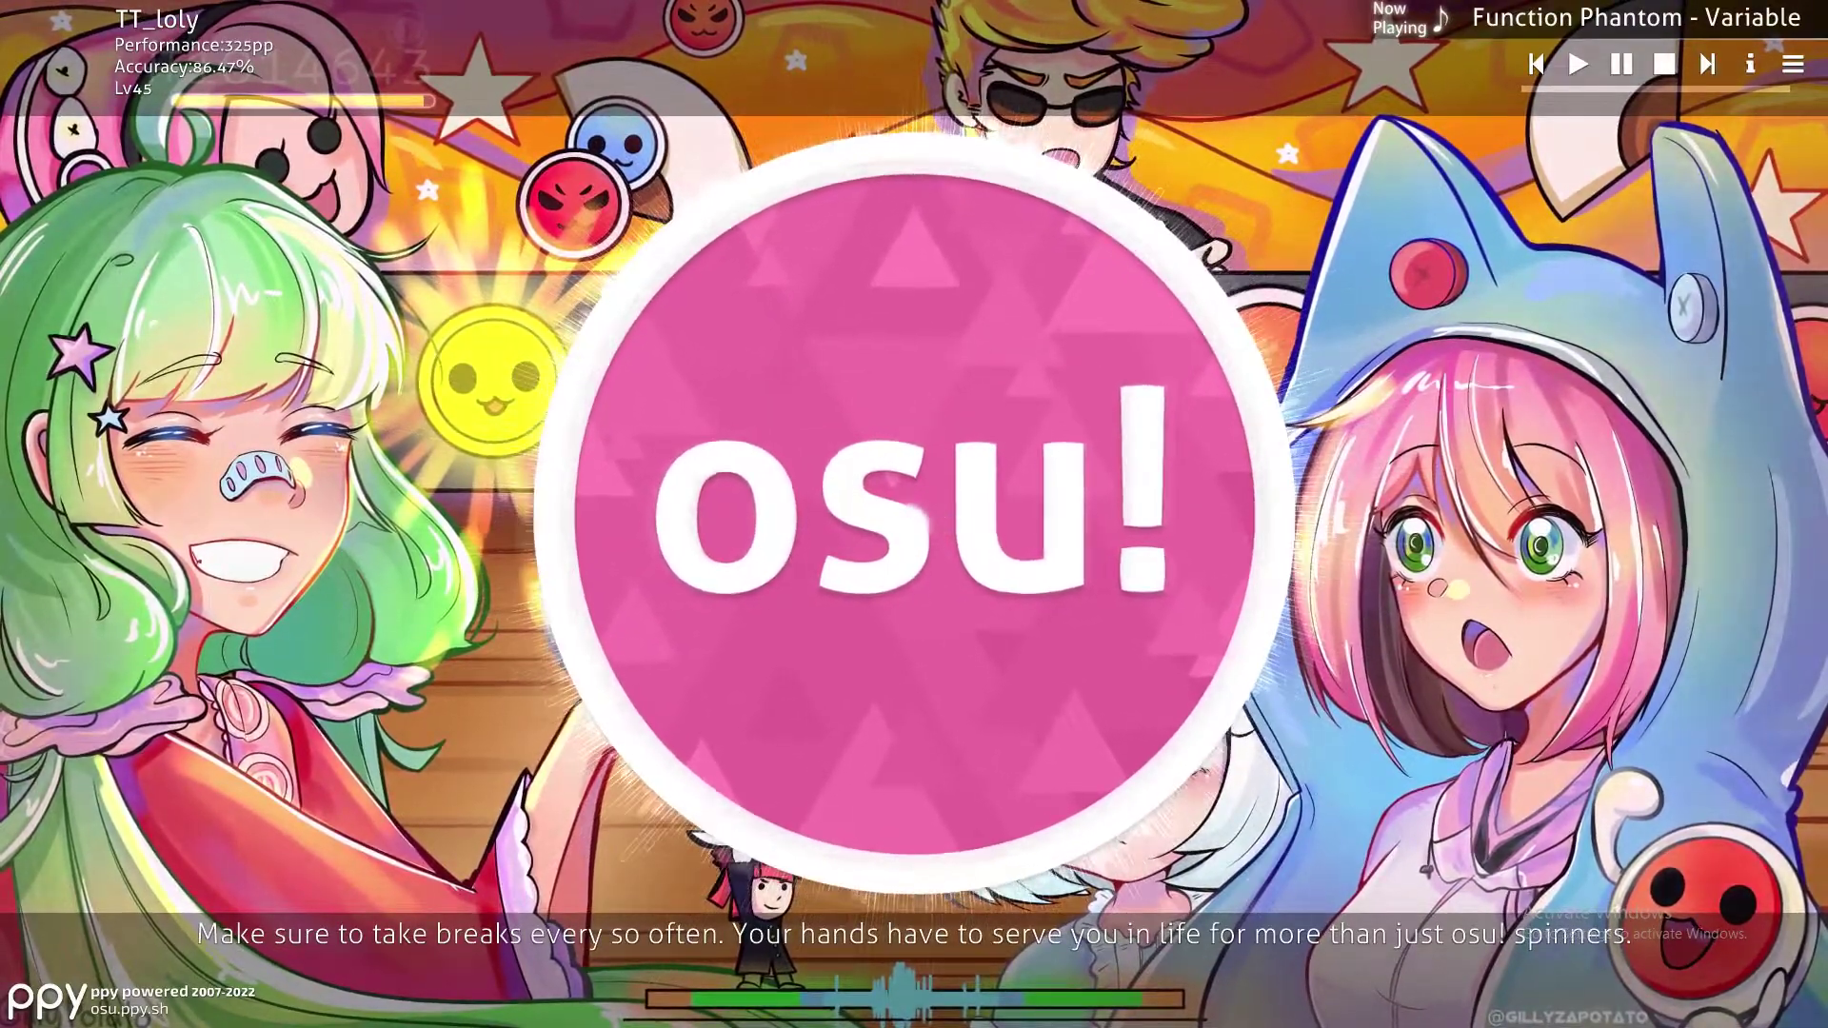
# Step: Bring up osu!'s Options at the Skin section
pyautogui.press('p')
pyautogui.press('o')
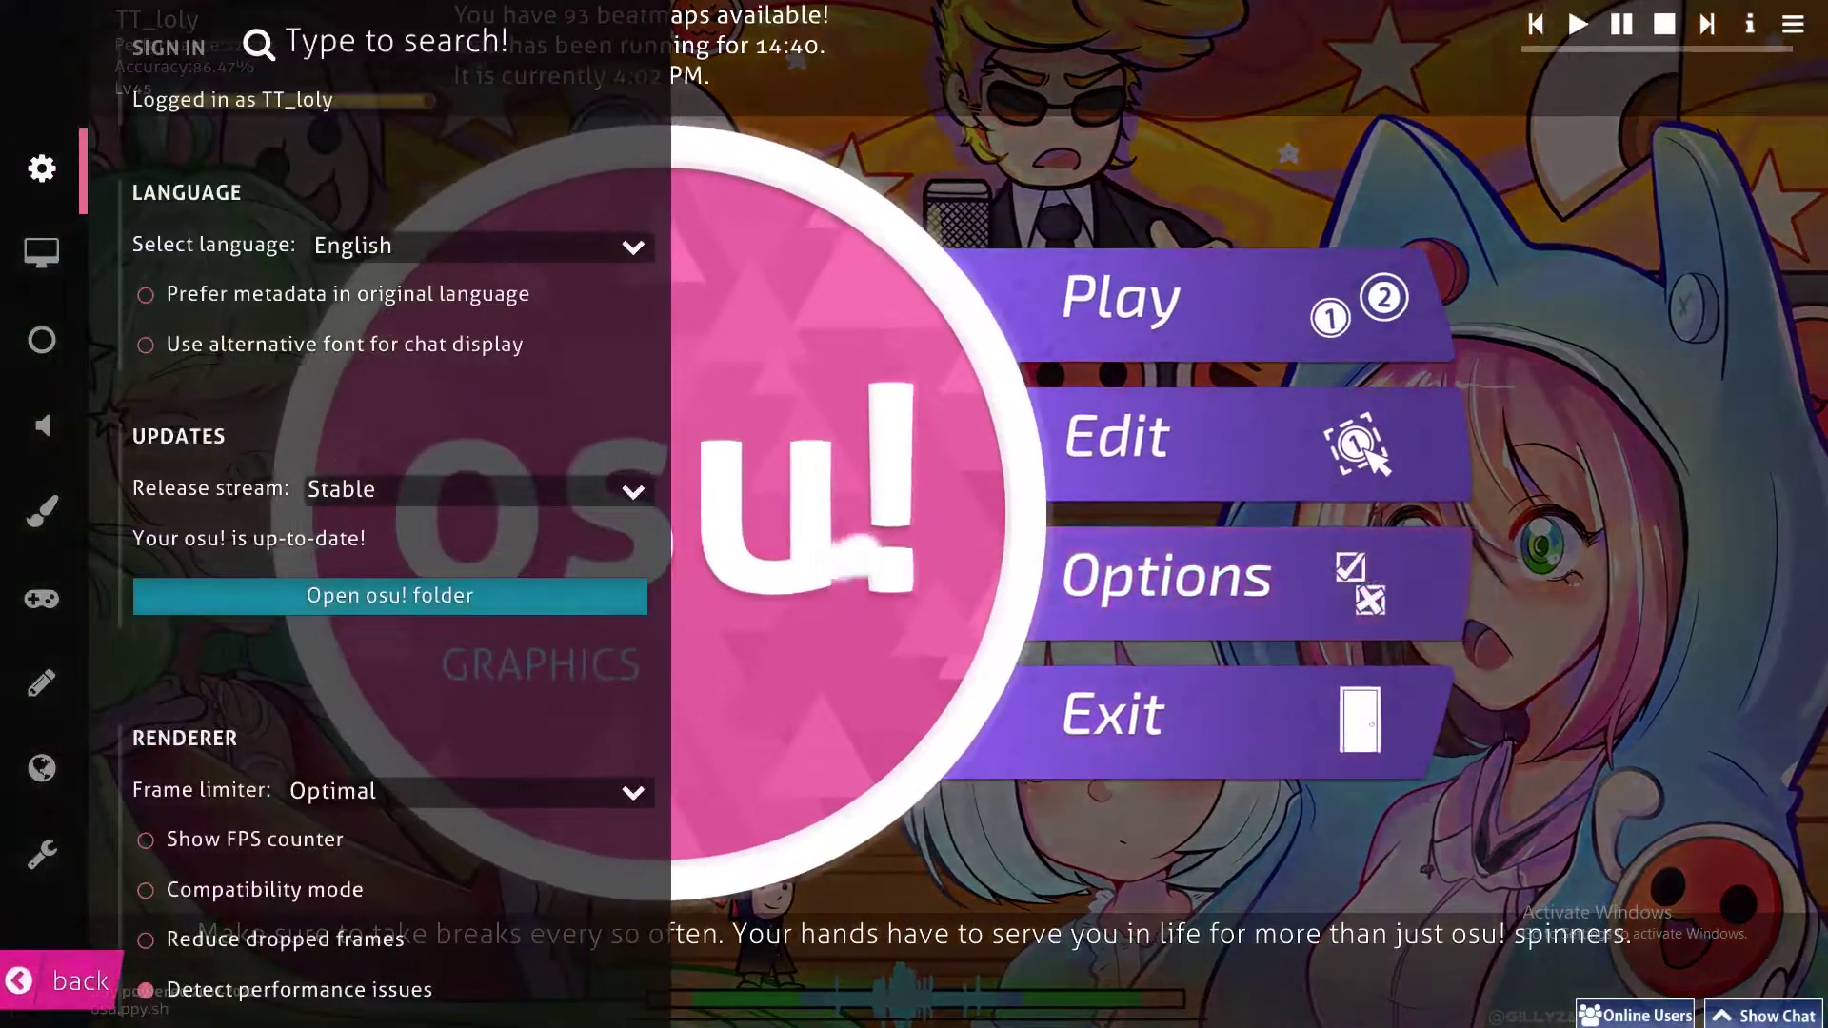
pyautogui.click(42, 512)
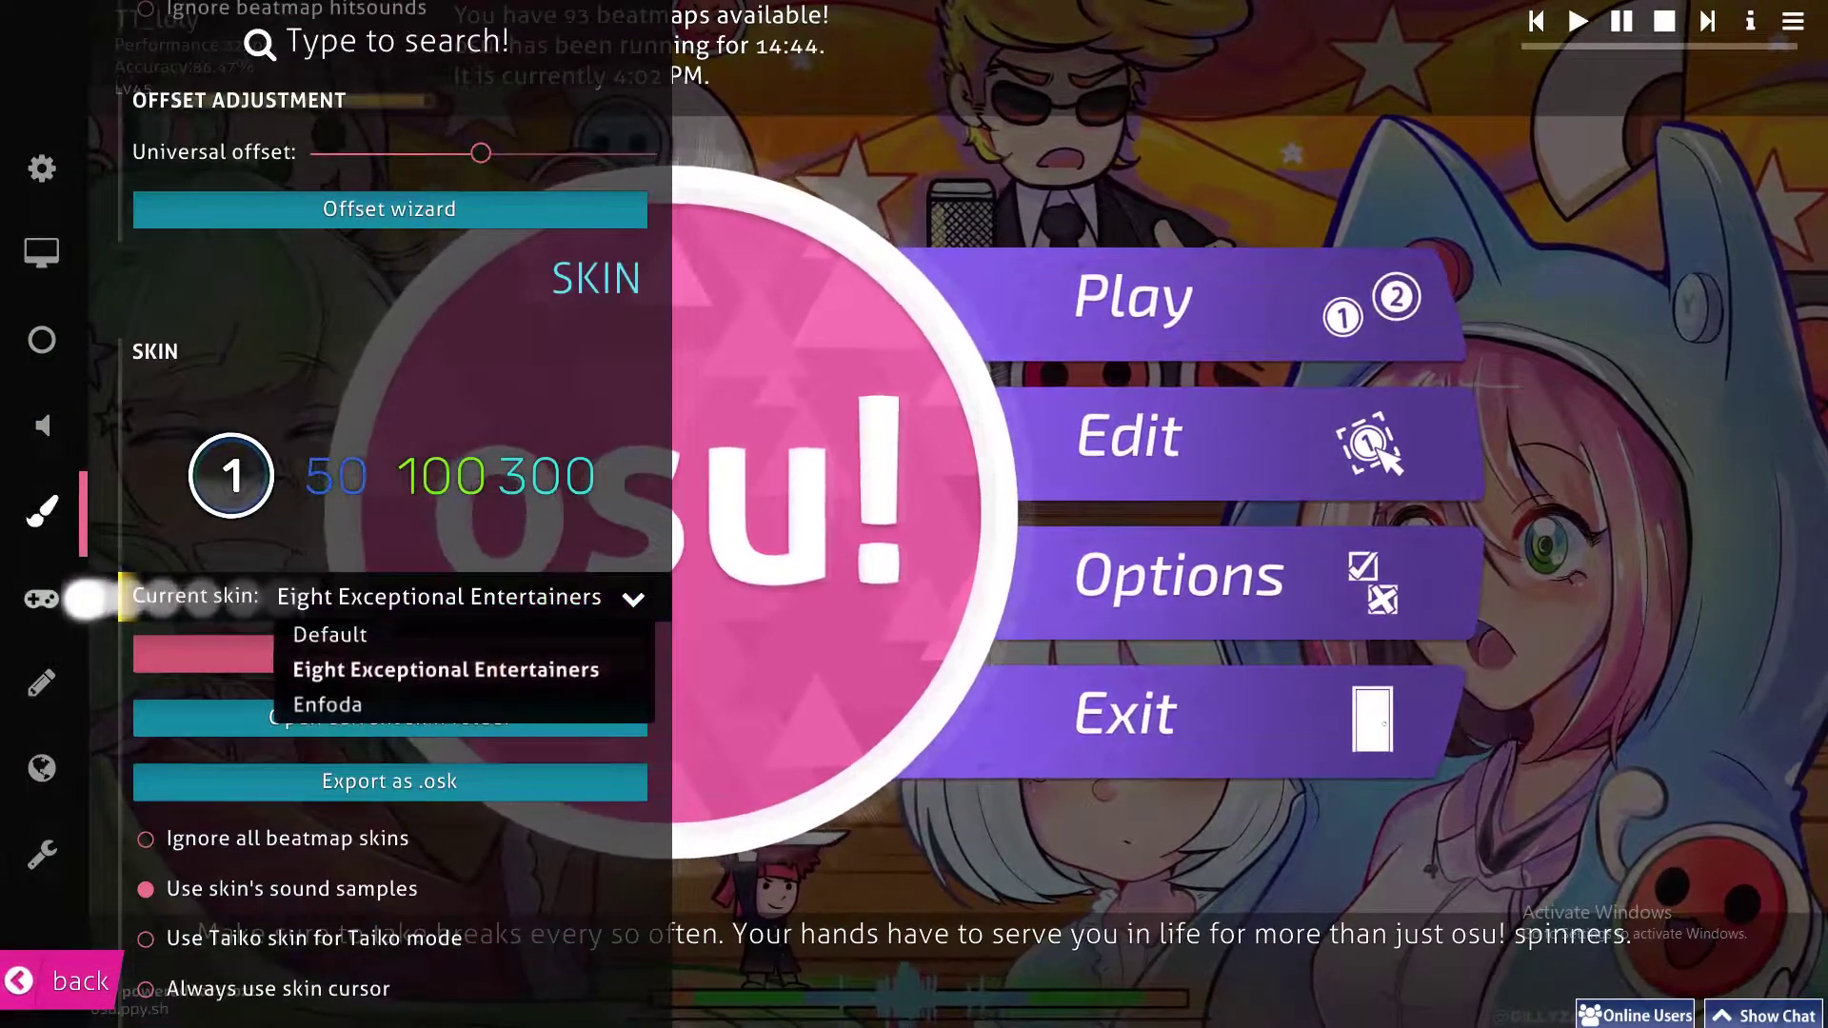
# Step: Set the Current skin dropdown to Default
pyautogui.click(297, 634)
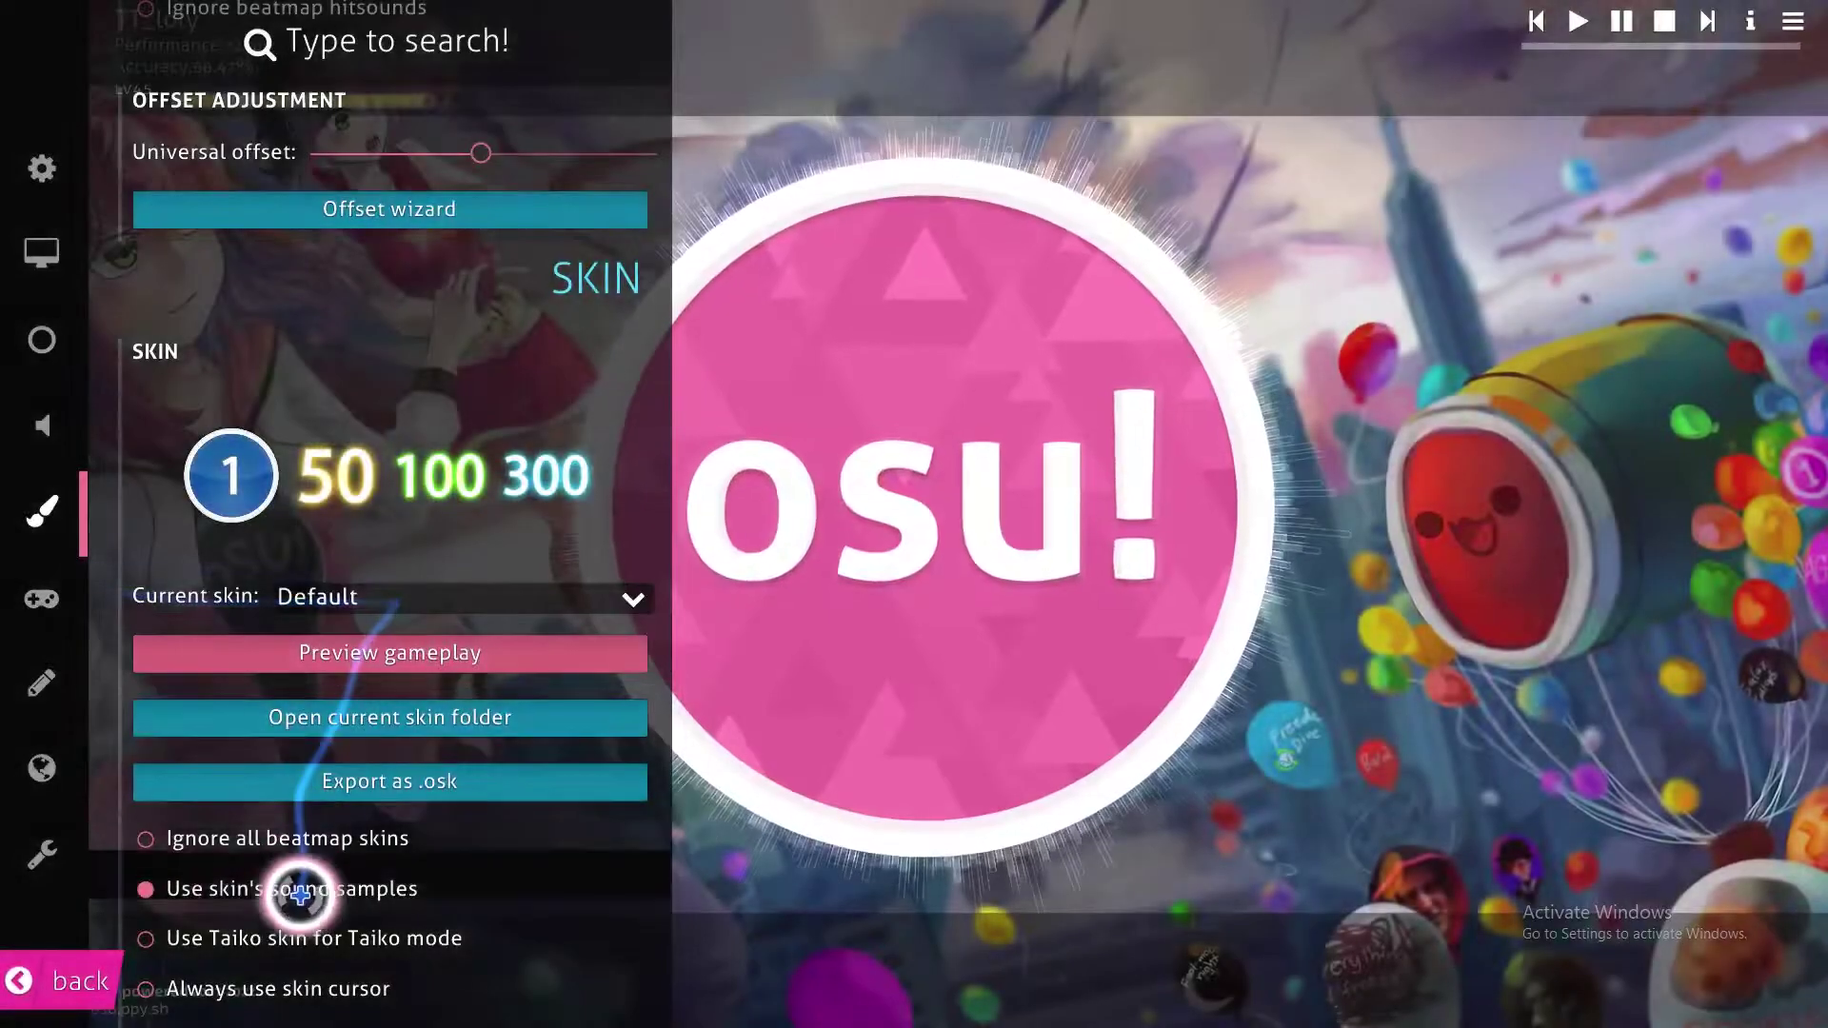
pyautogui.scroll(-4, 295, 882)
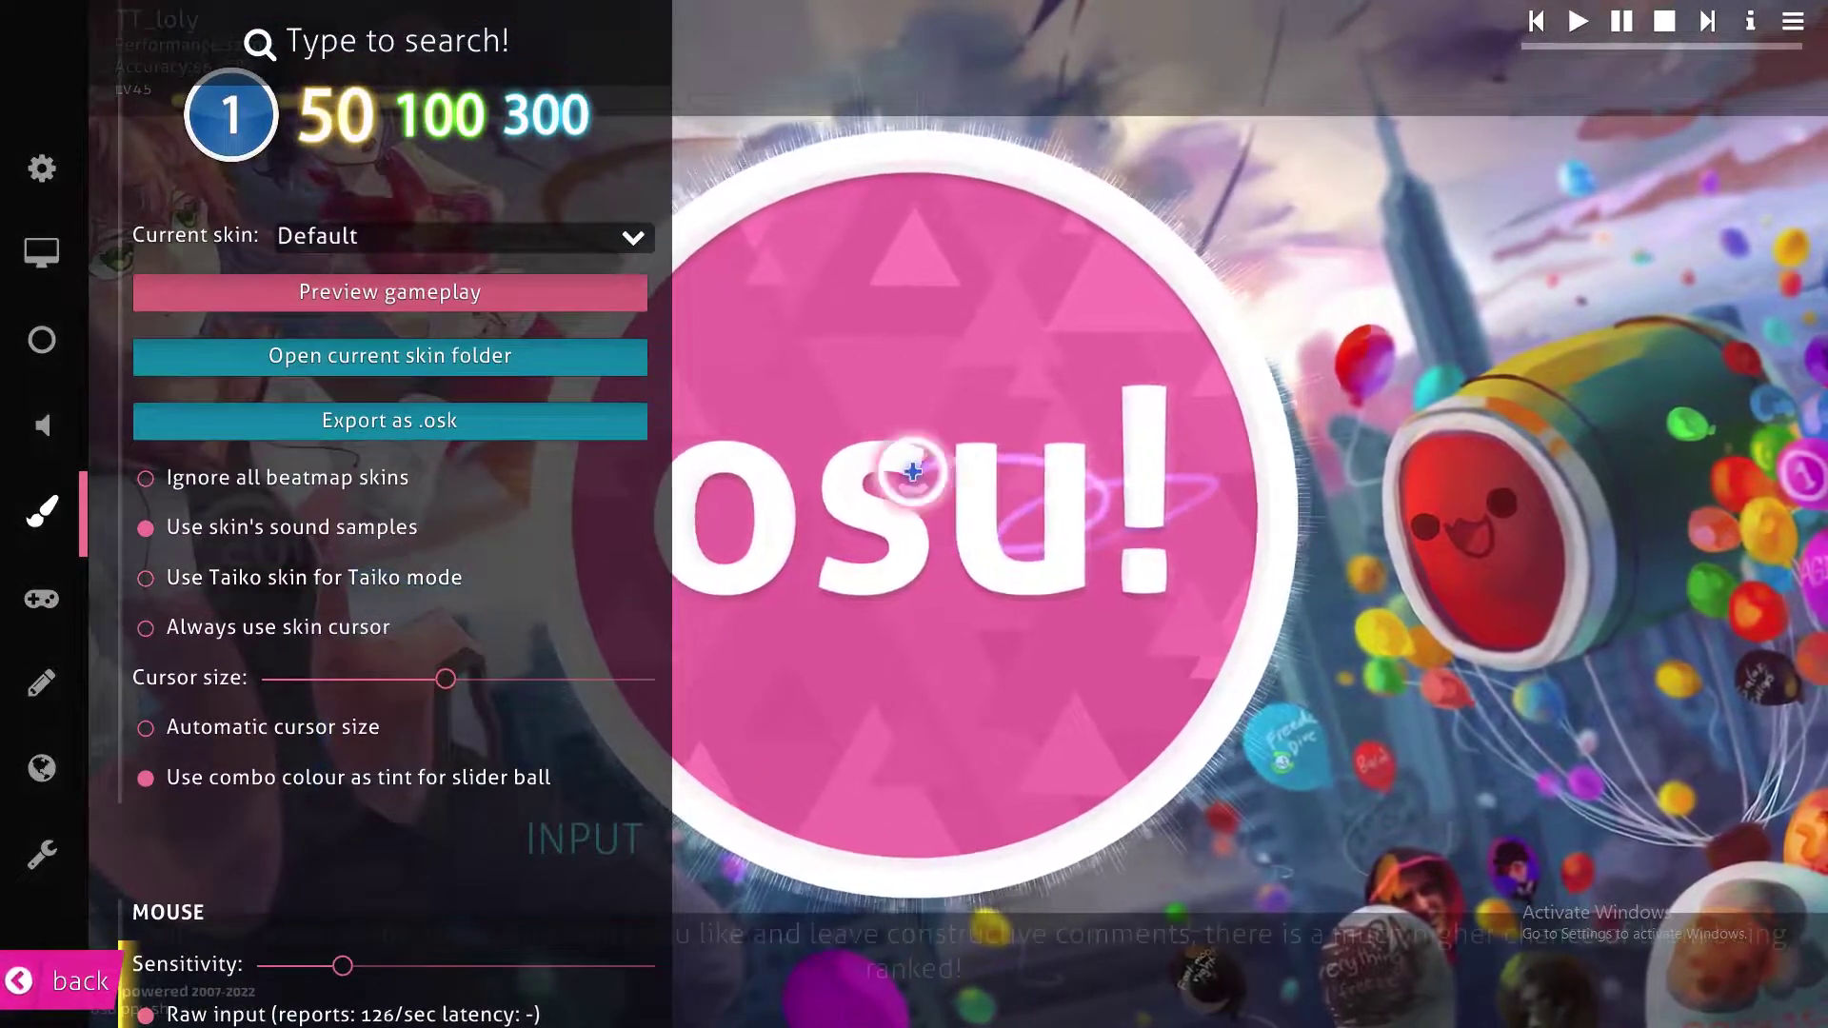
pyautogui.scroll(3, 130, 213)
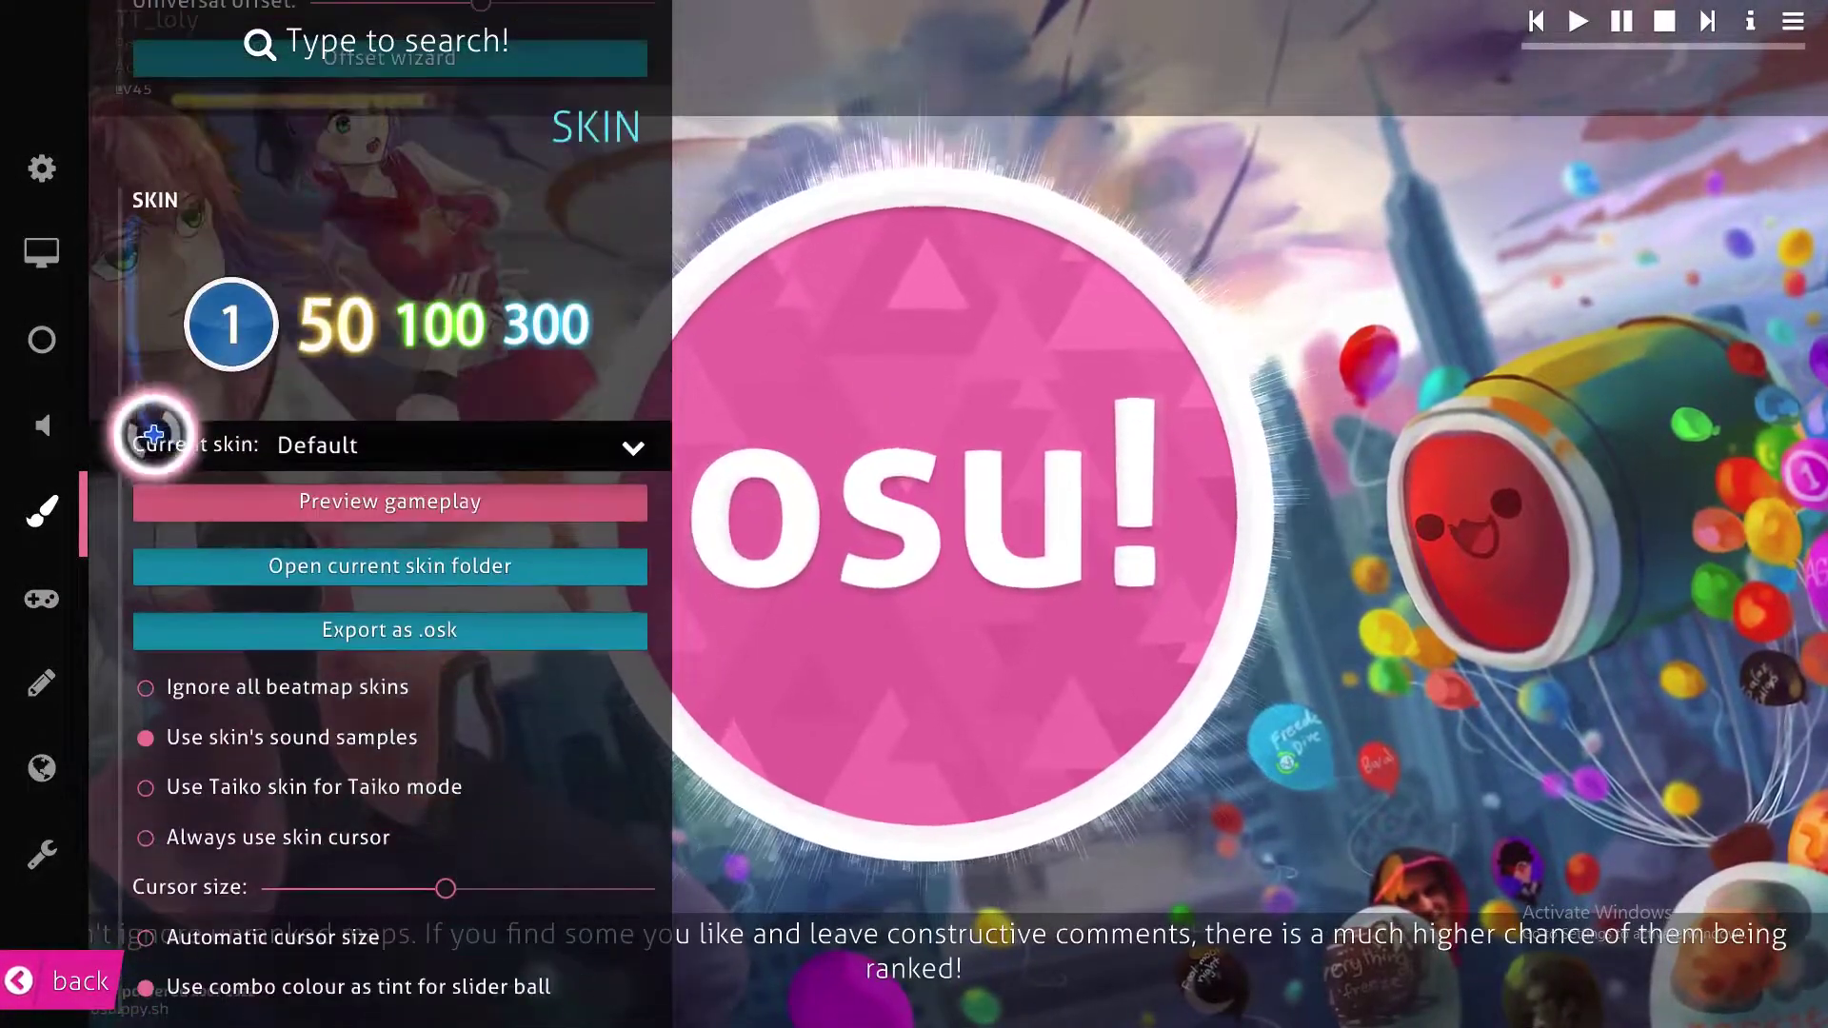
pyautogui.click(368, 444)
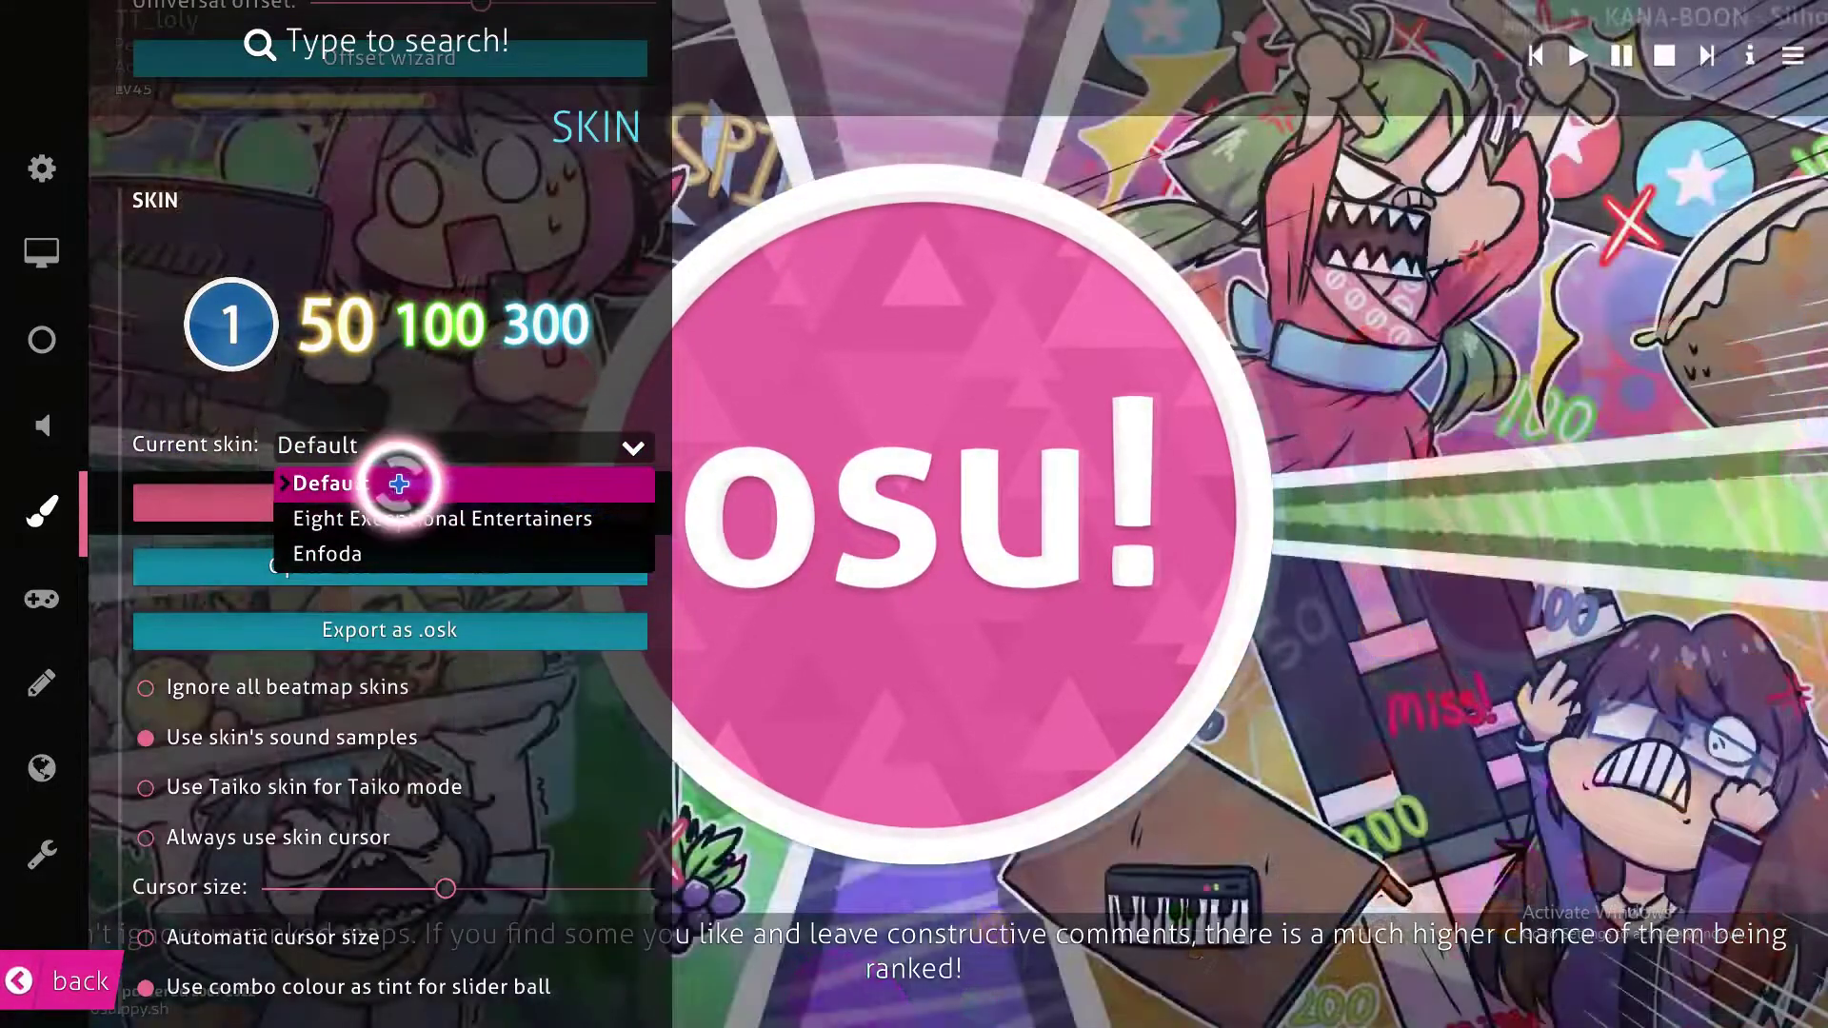
pyautogui.click(391, 481)
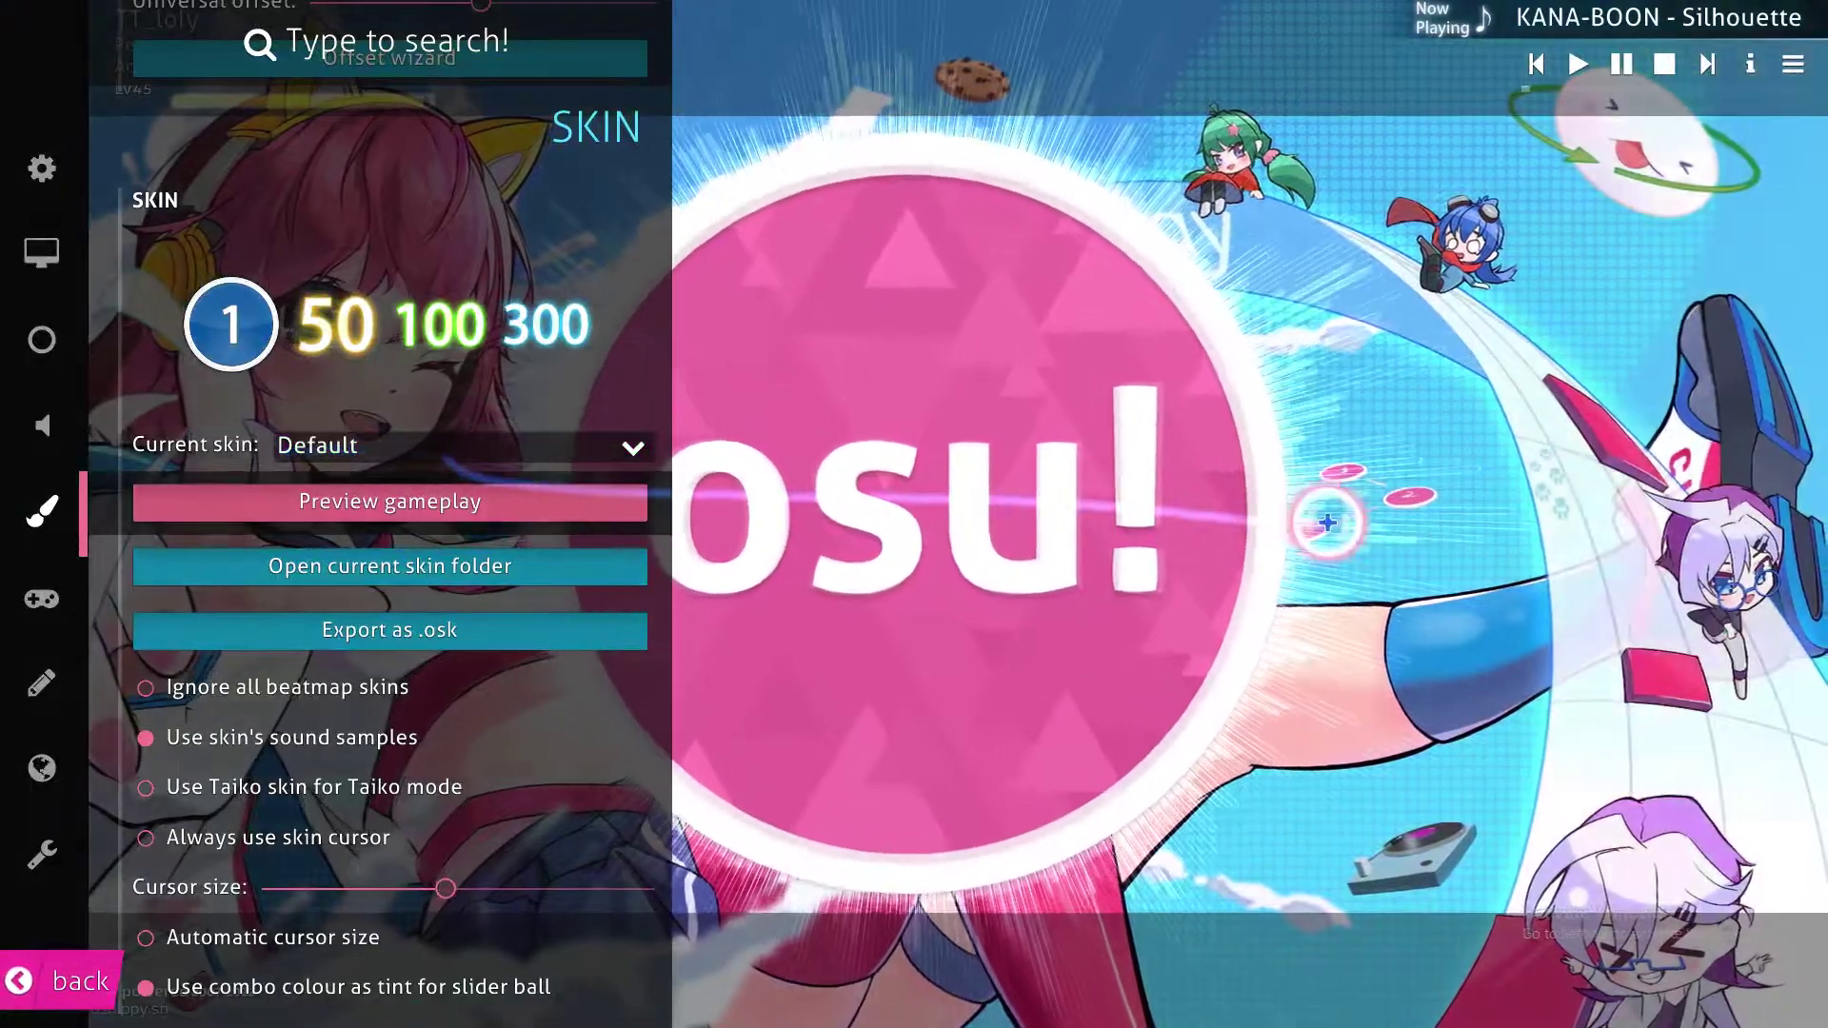
# Step: Switch to Chrome and search Google for 'osu skins'
pyautogui.hotkey('alt', 'Tab')
pyautogui.hotkey('alt', 'Tab')
pyautogui.hotkey('alt', 'Tab')
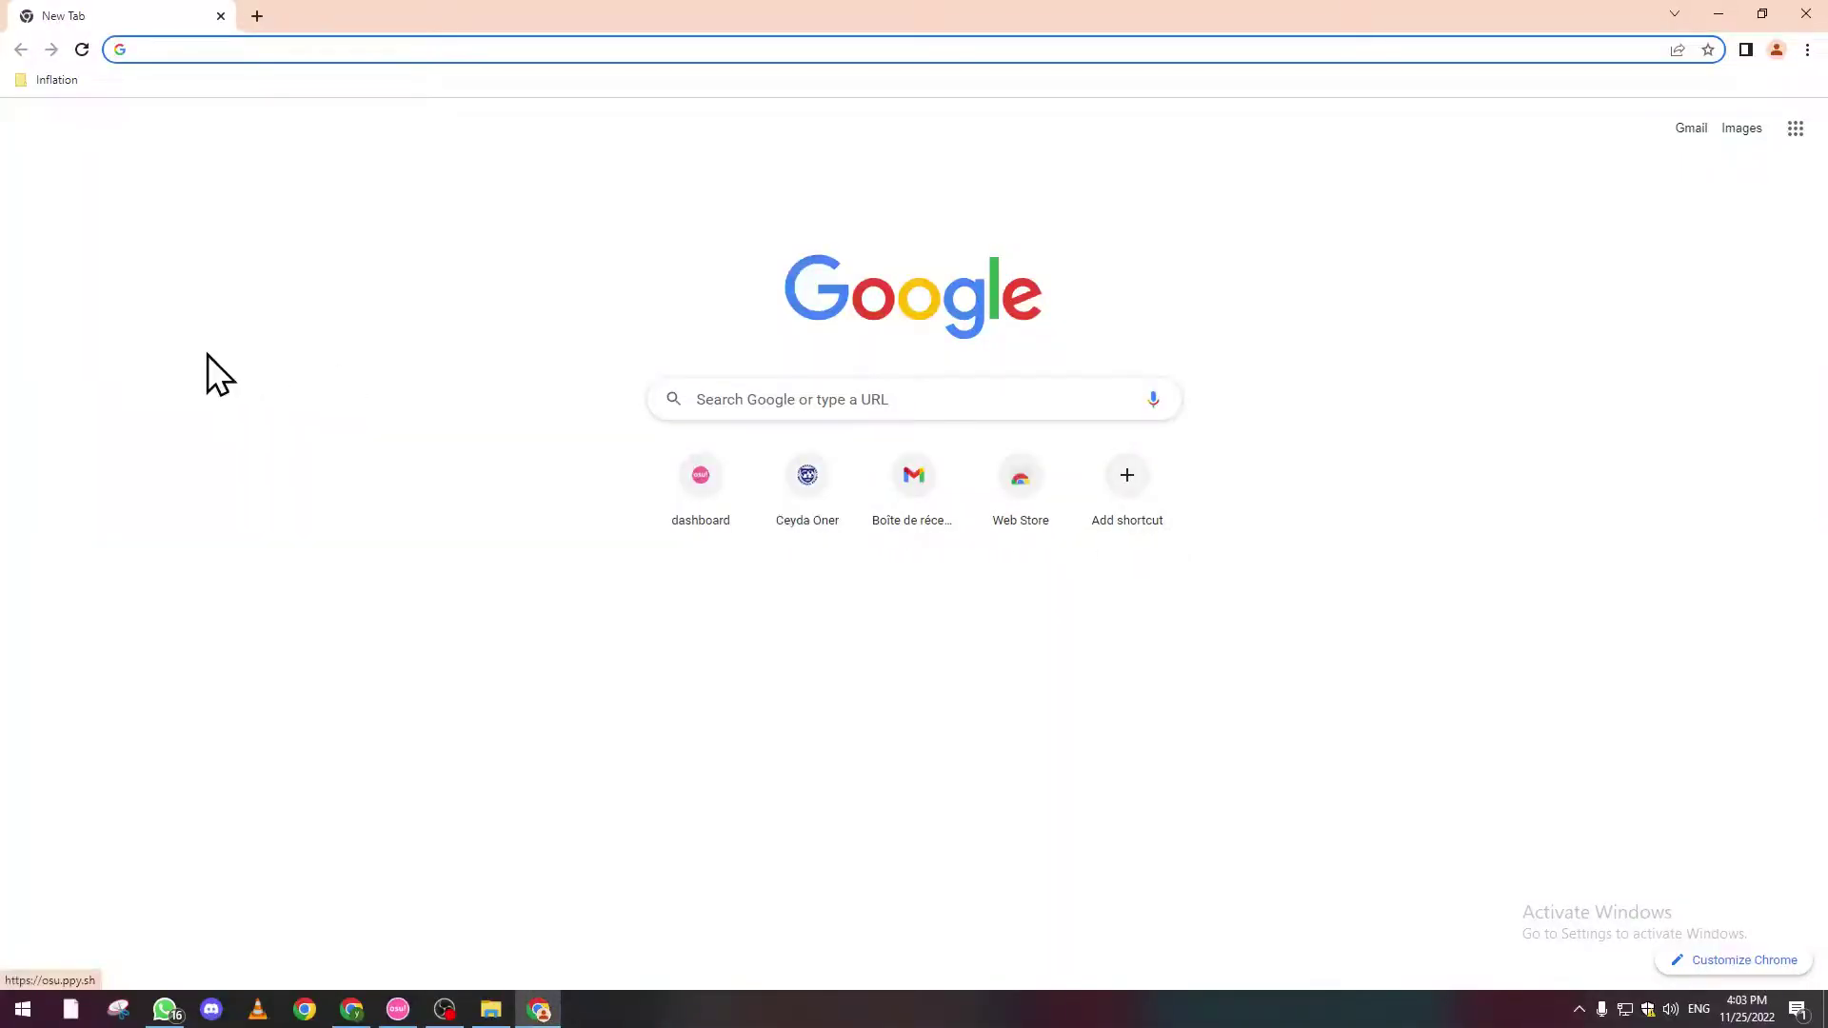
pyautogui.click(351, 49)
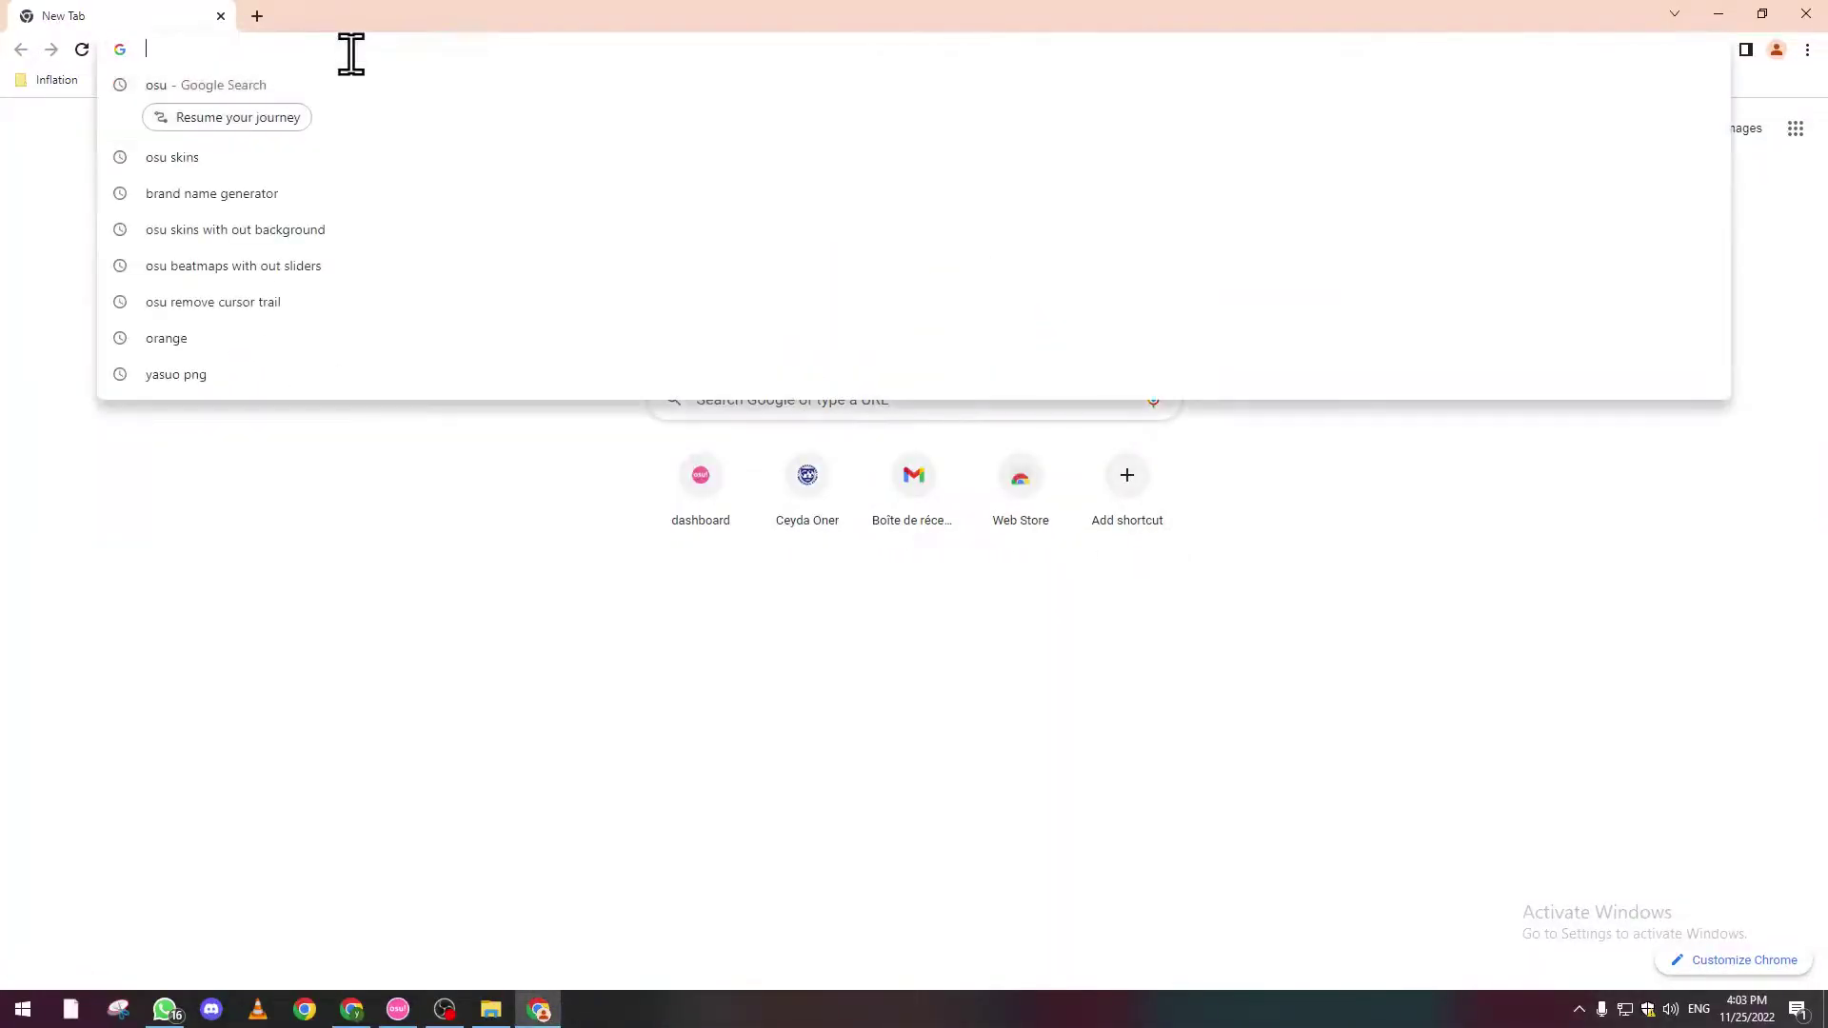
pyautogui.write('osu skins')
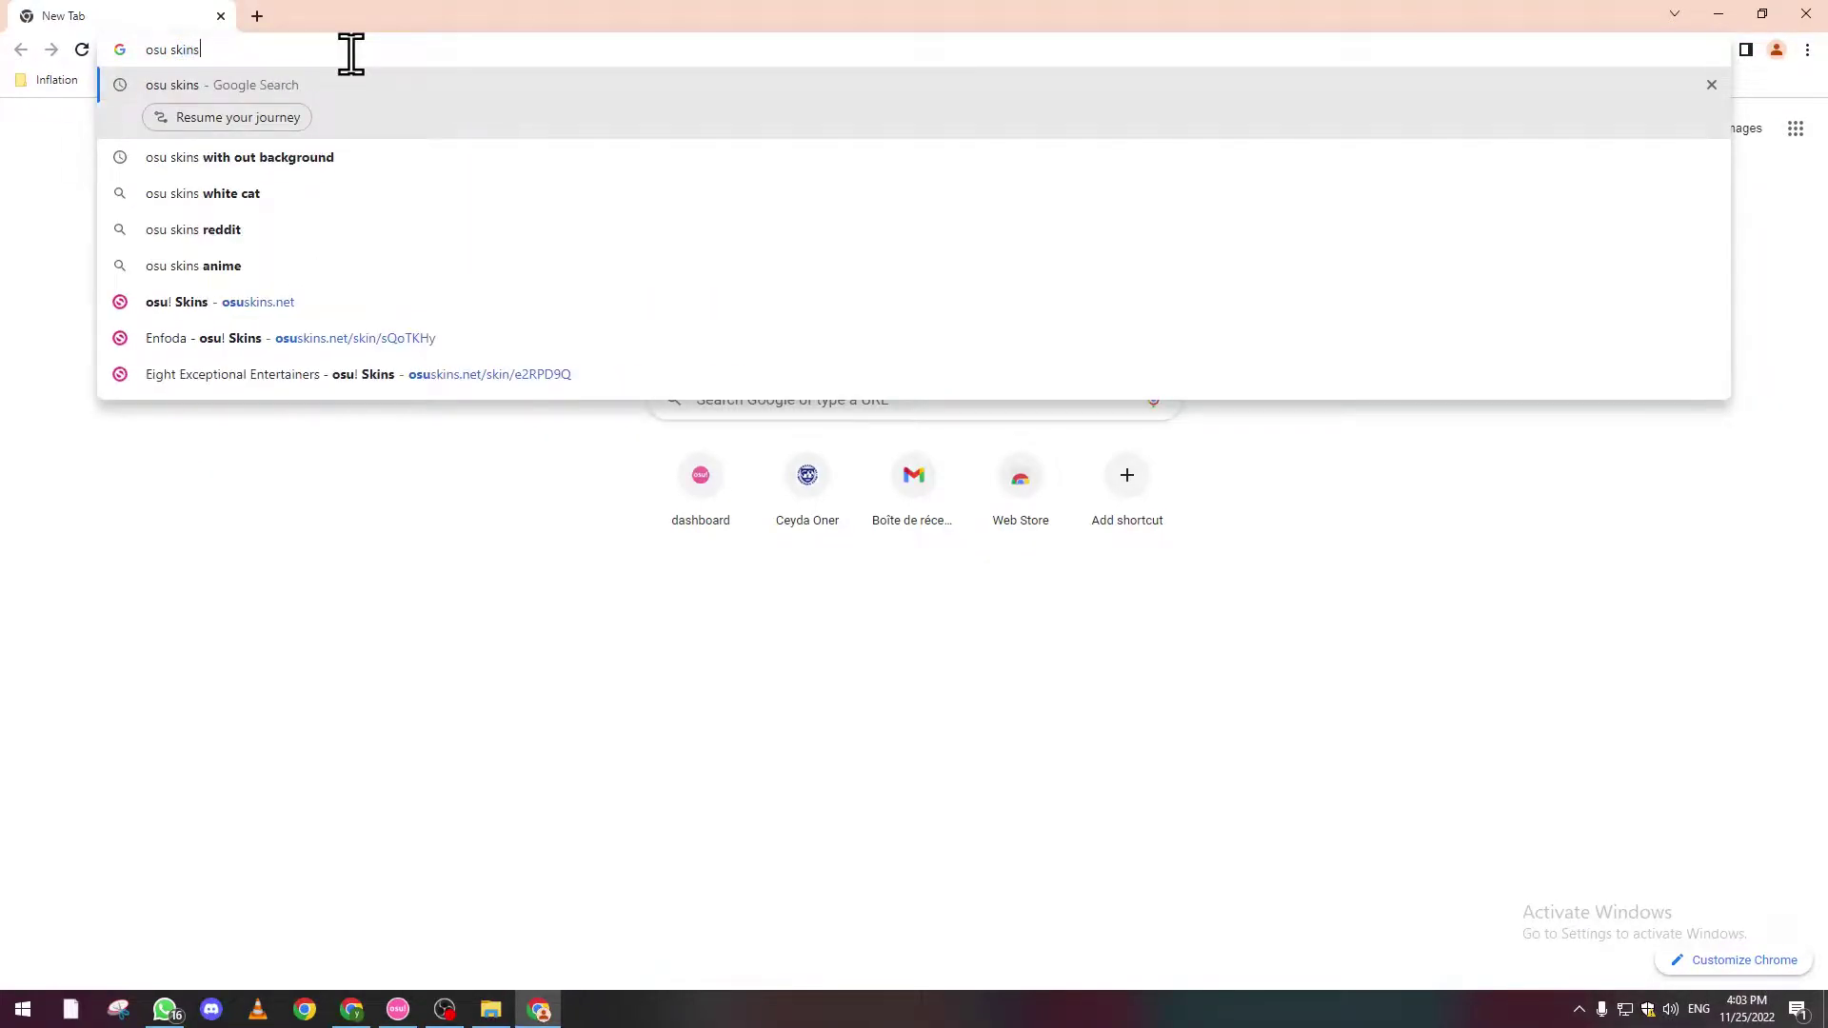
pyautogui.press('Return')
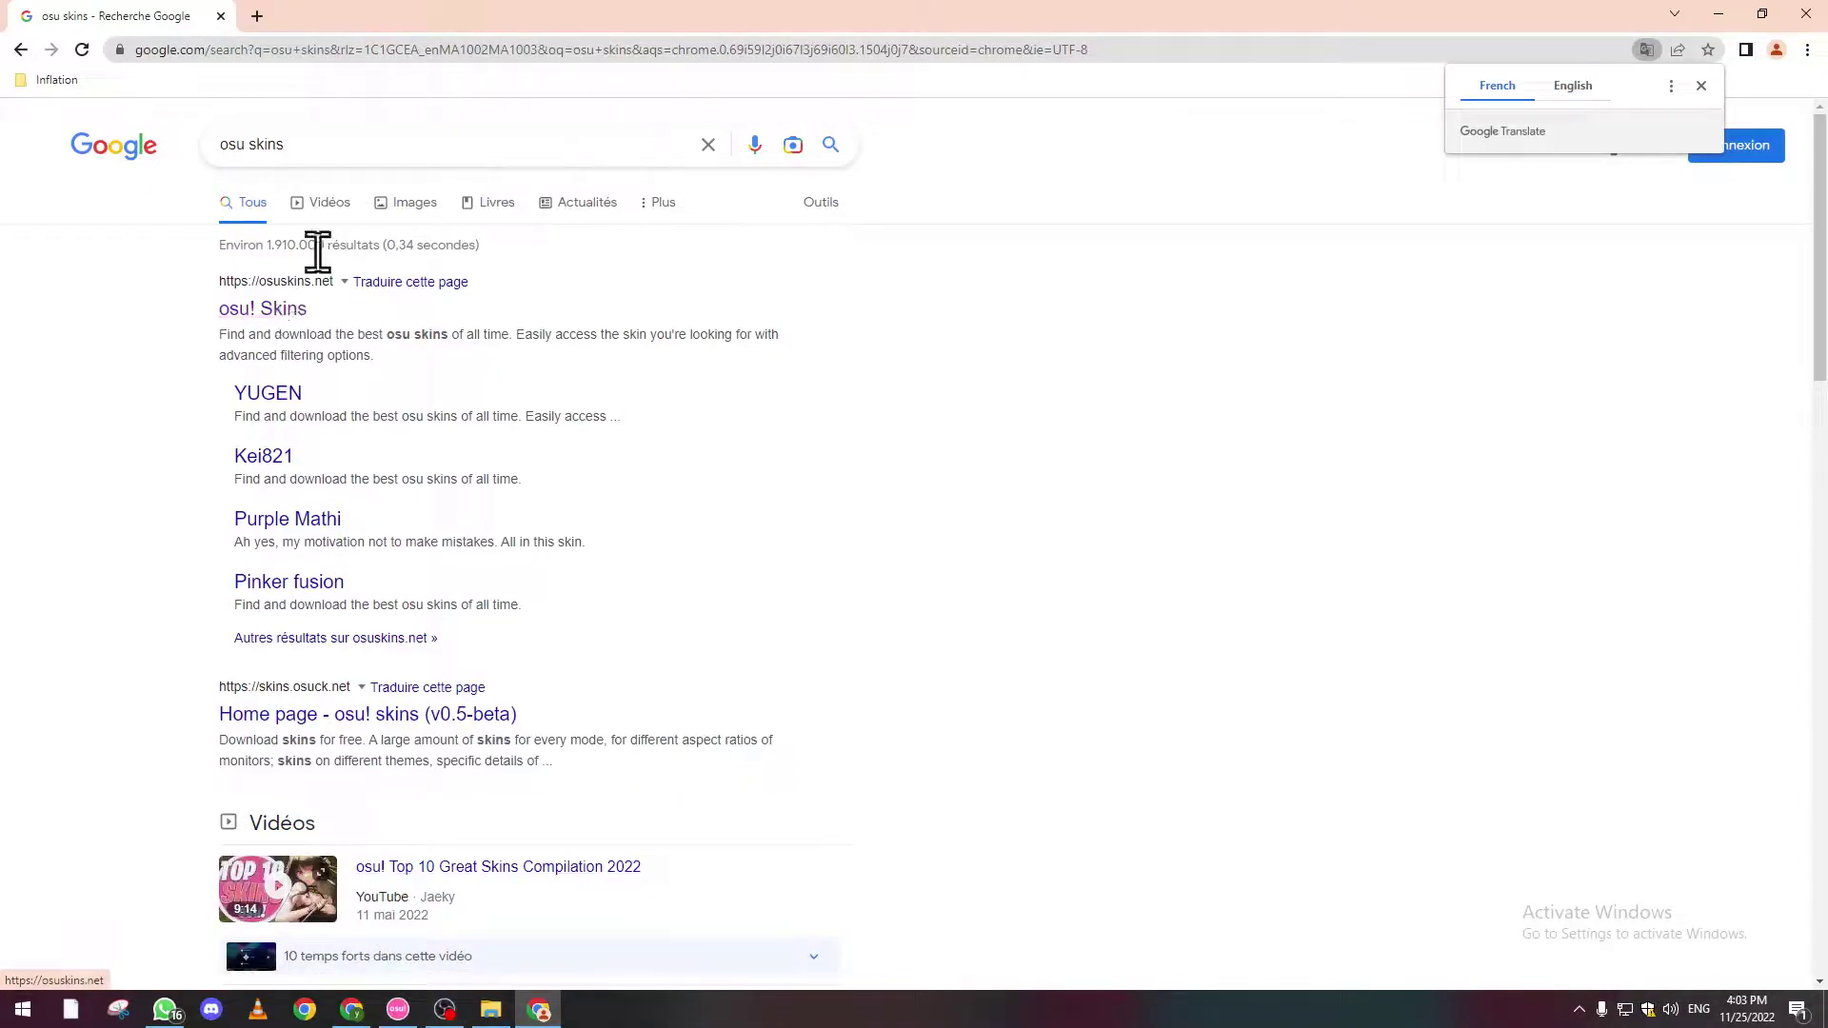
# Step: Go to the osuskins.net listing and try out its players, mode and sort filters
pyautogui.middleClick(296, 306)
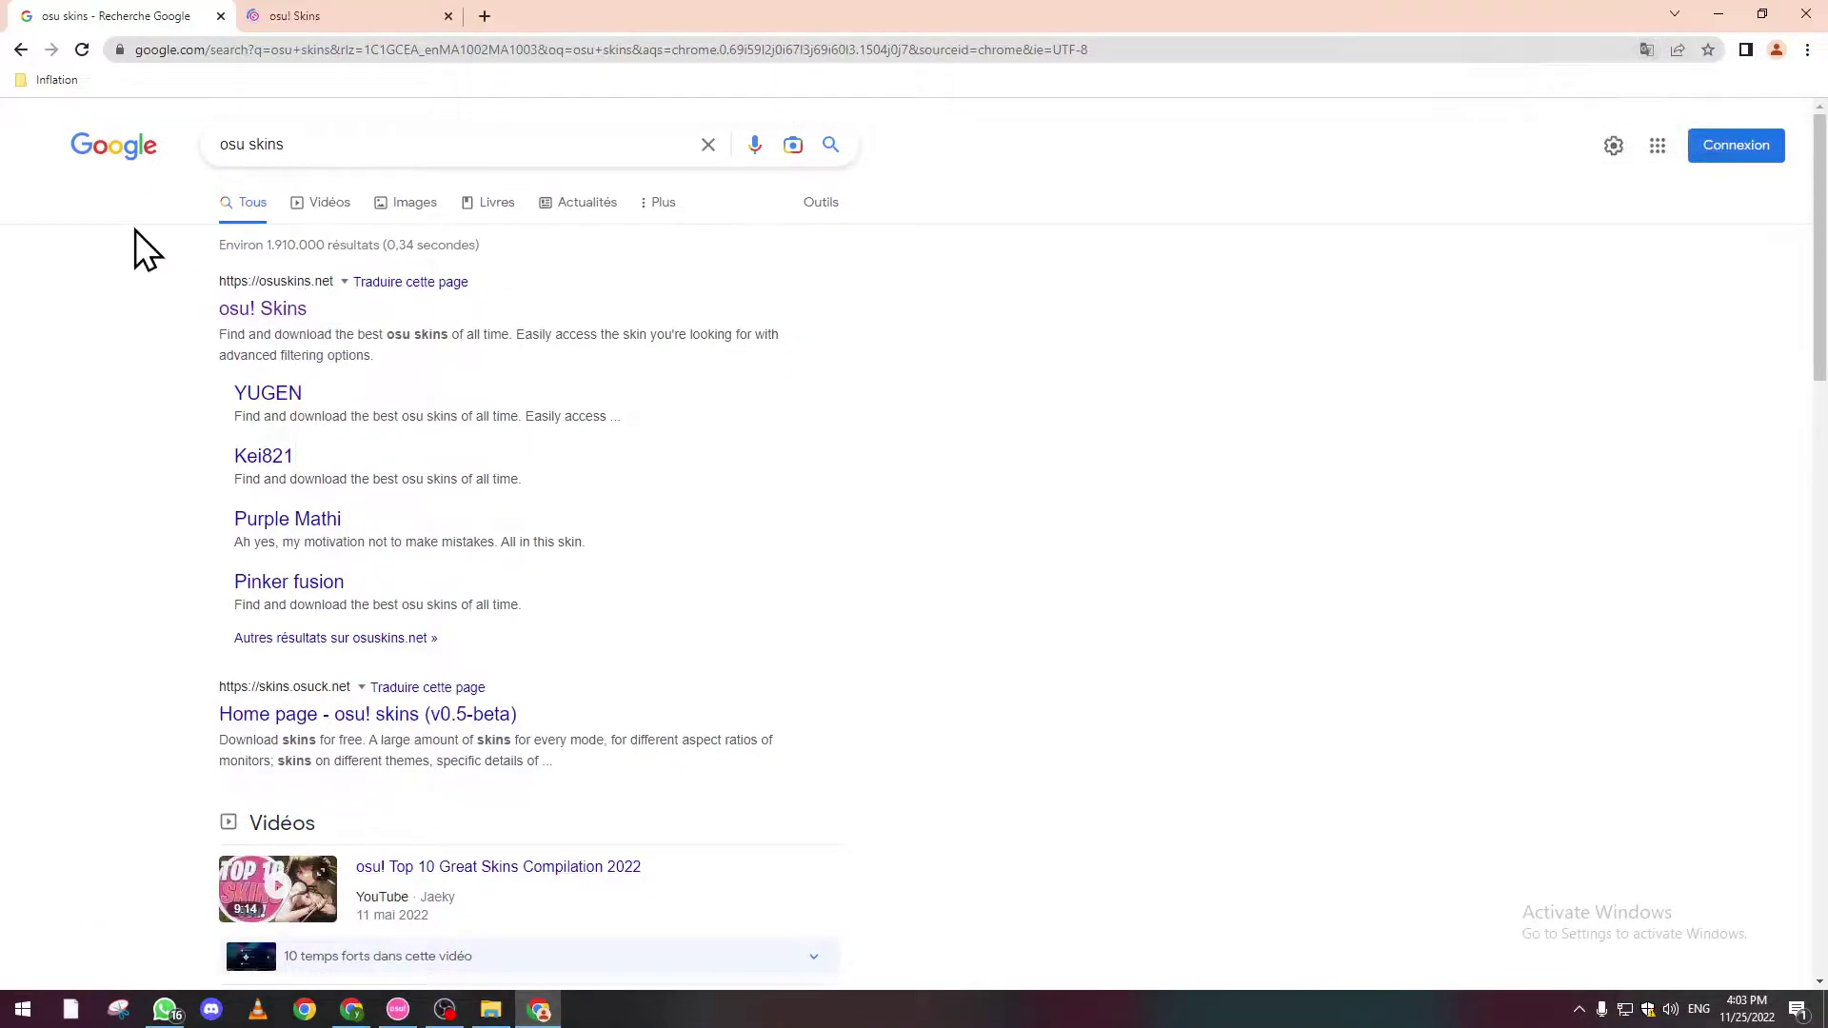
pyautogui.click(281, 17)
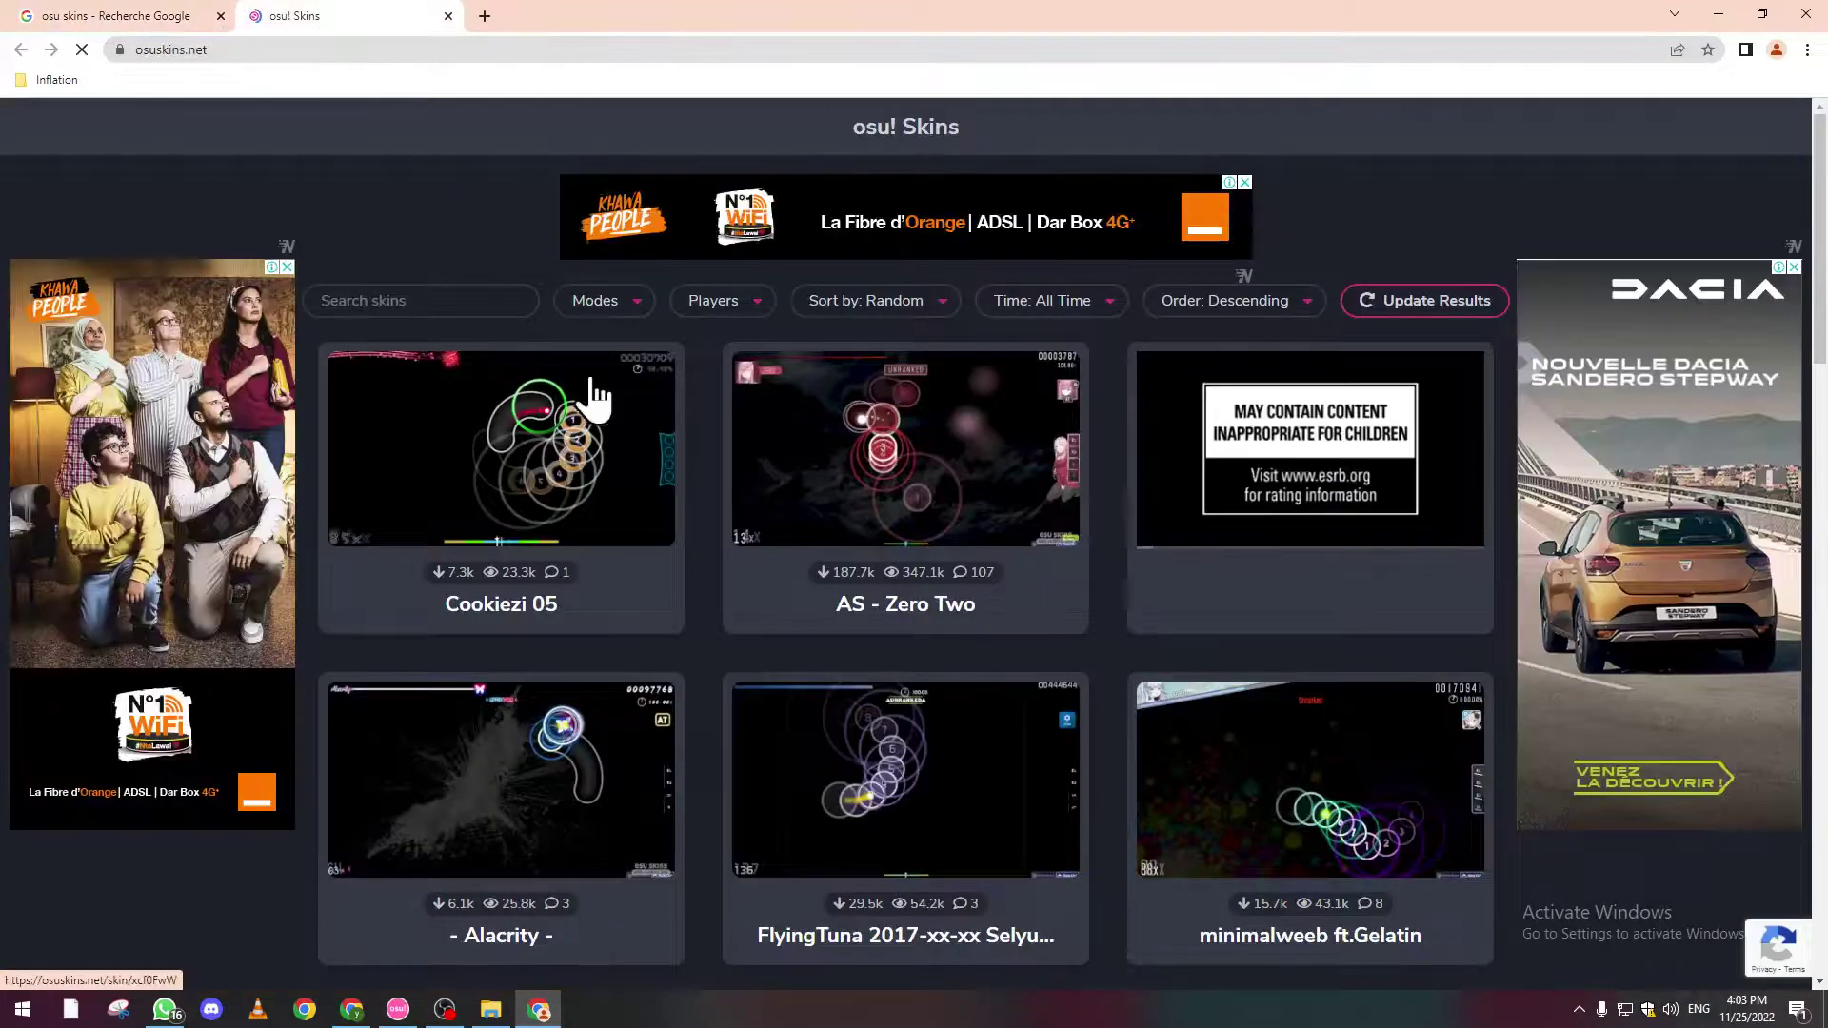
pyautogui.click(716, 303)
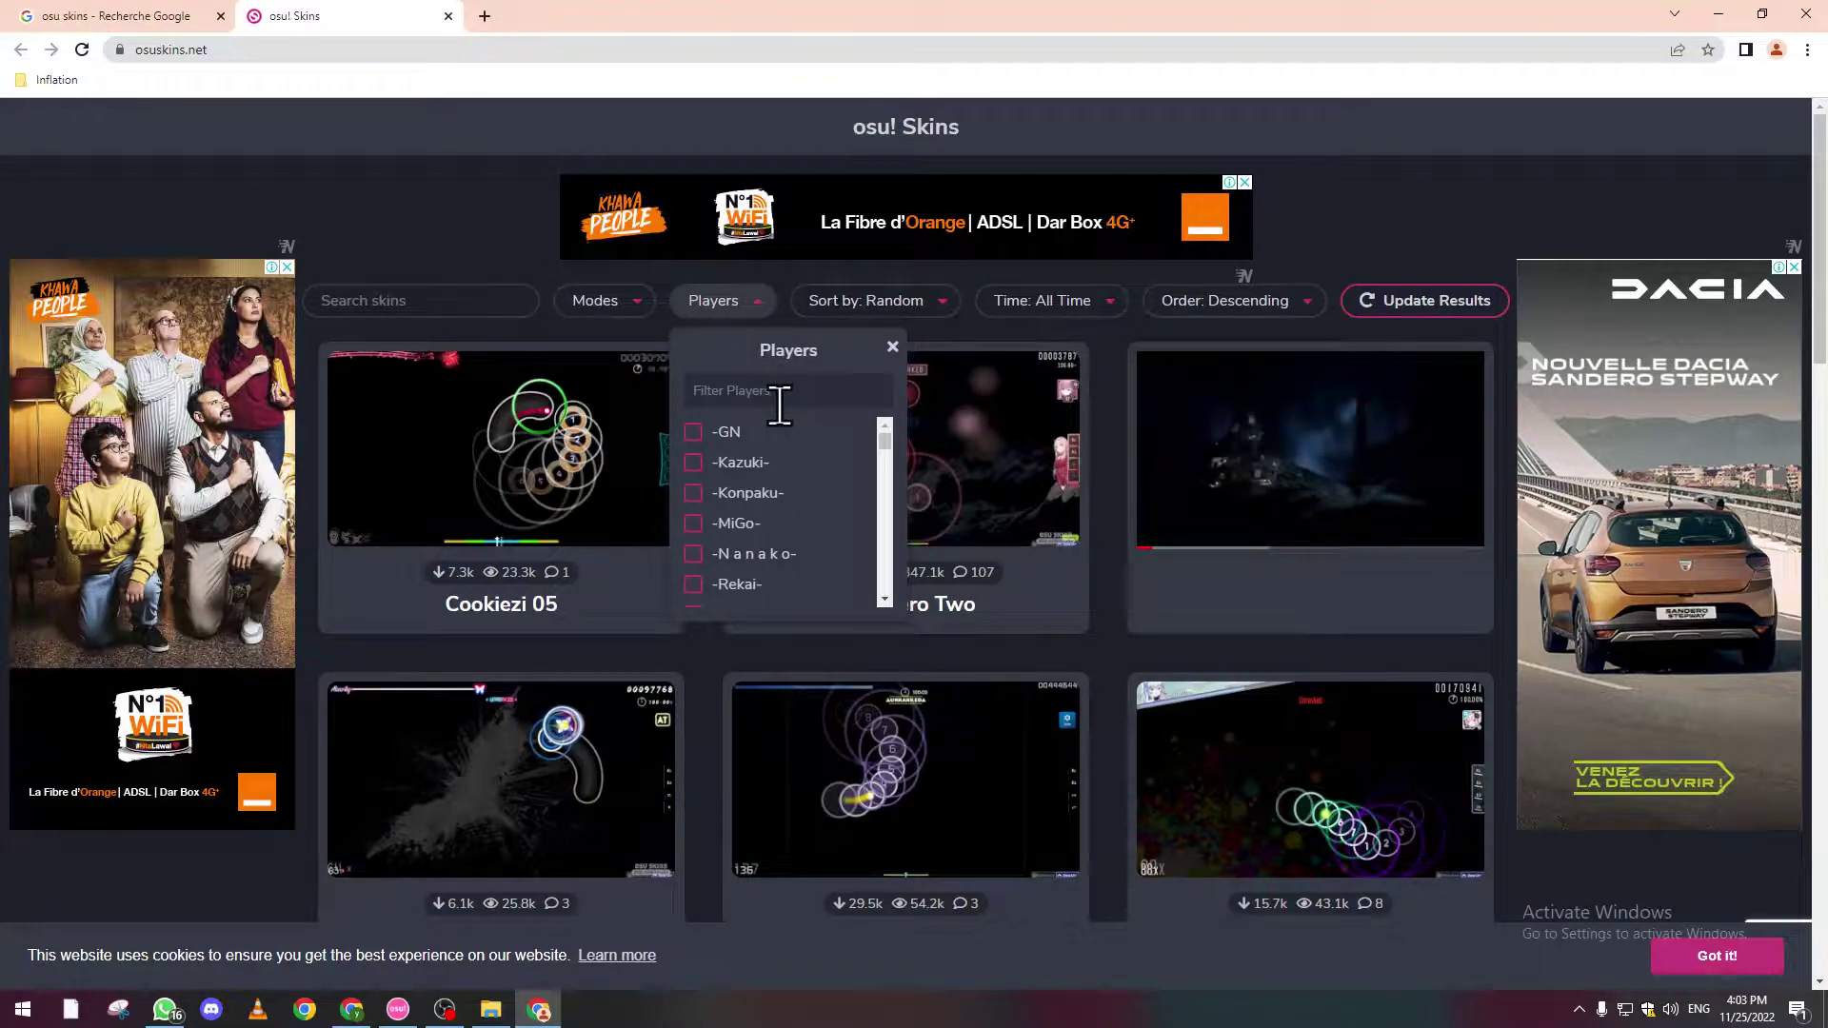
pyautogui.moveTo(876, 441); pyautogui.dragTo(881, 459)
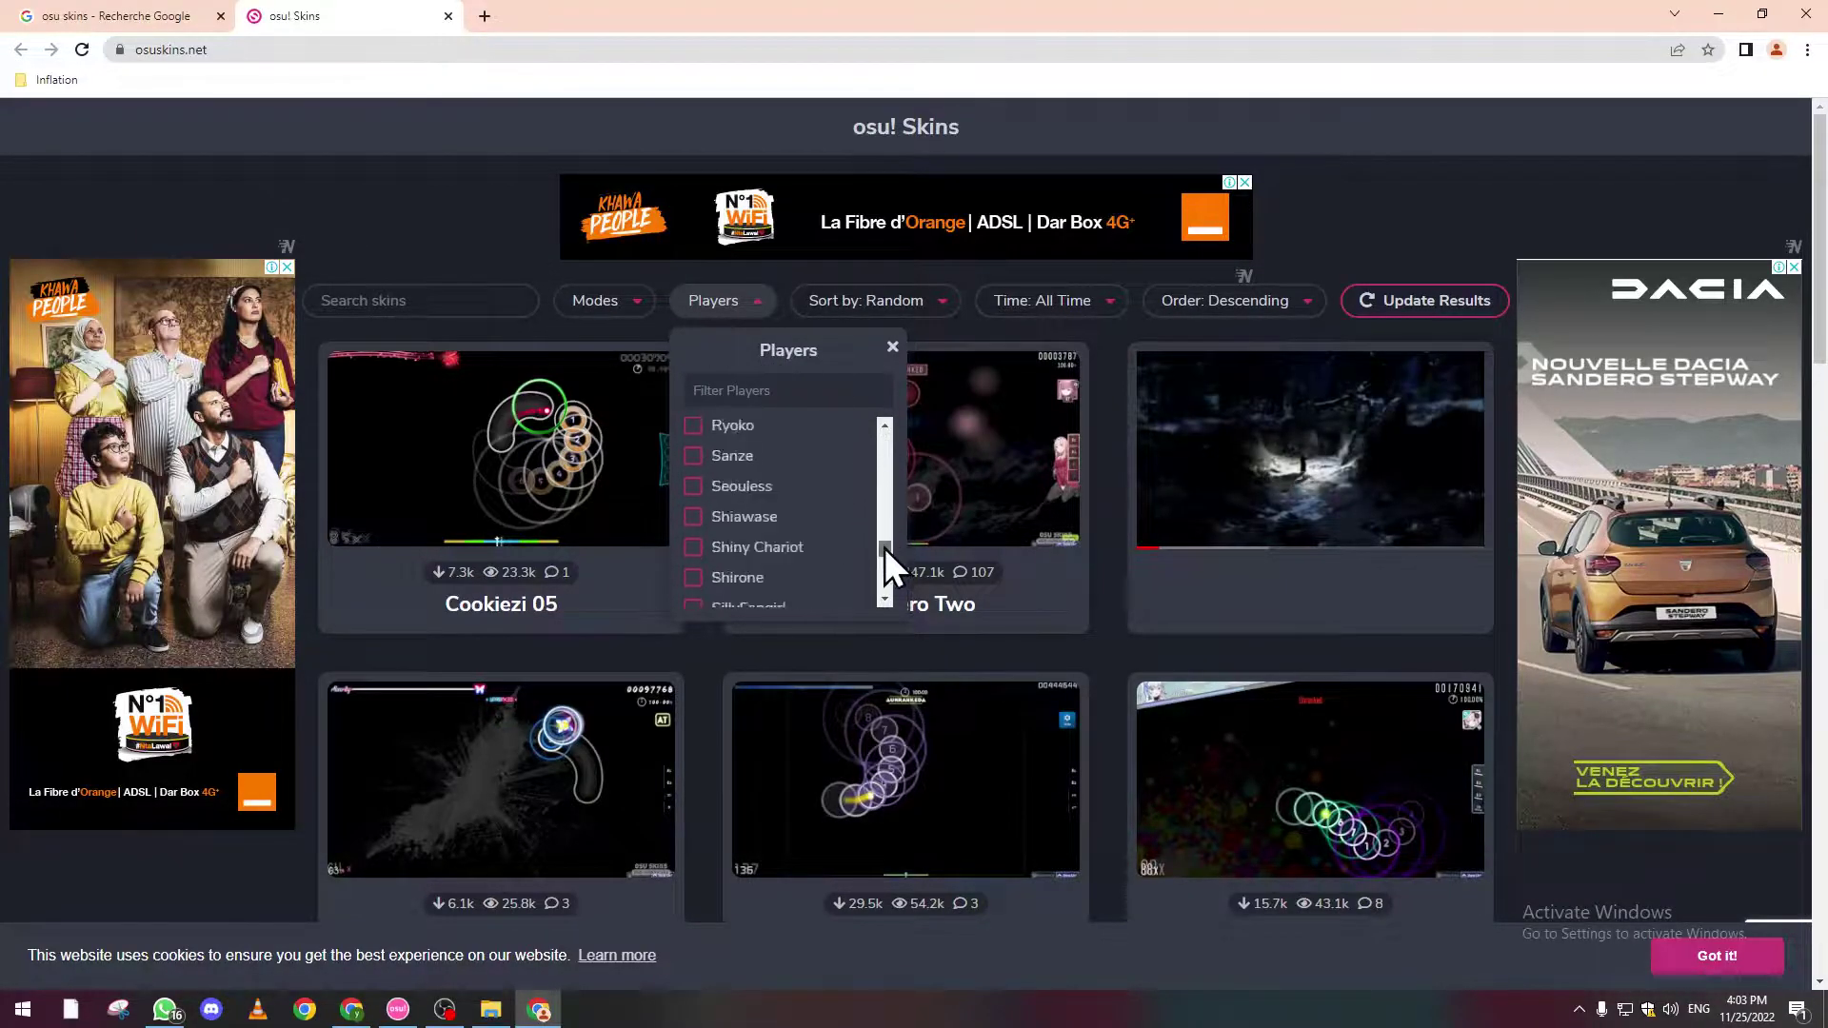
pyautogui.click(621, 303)
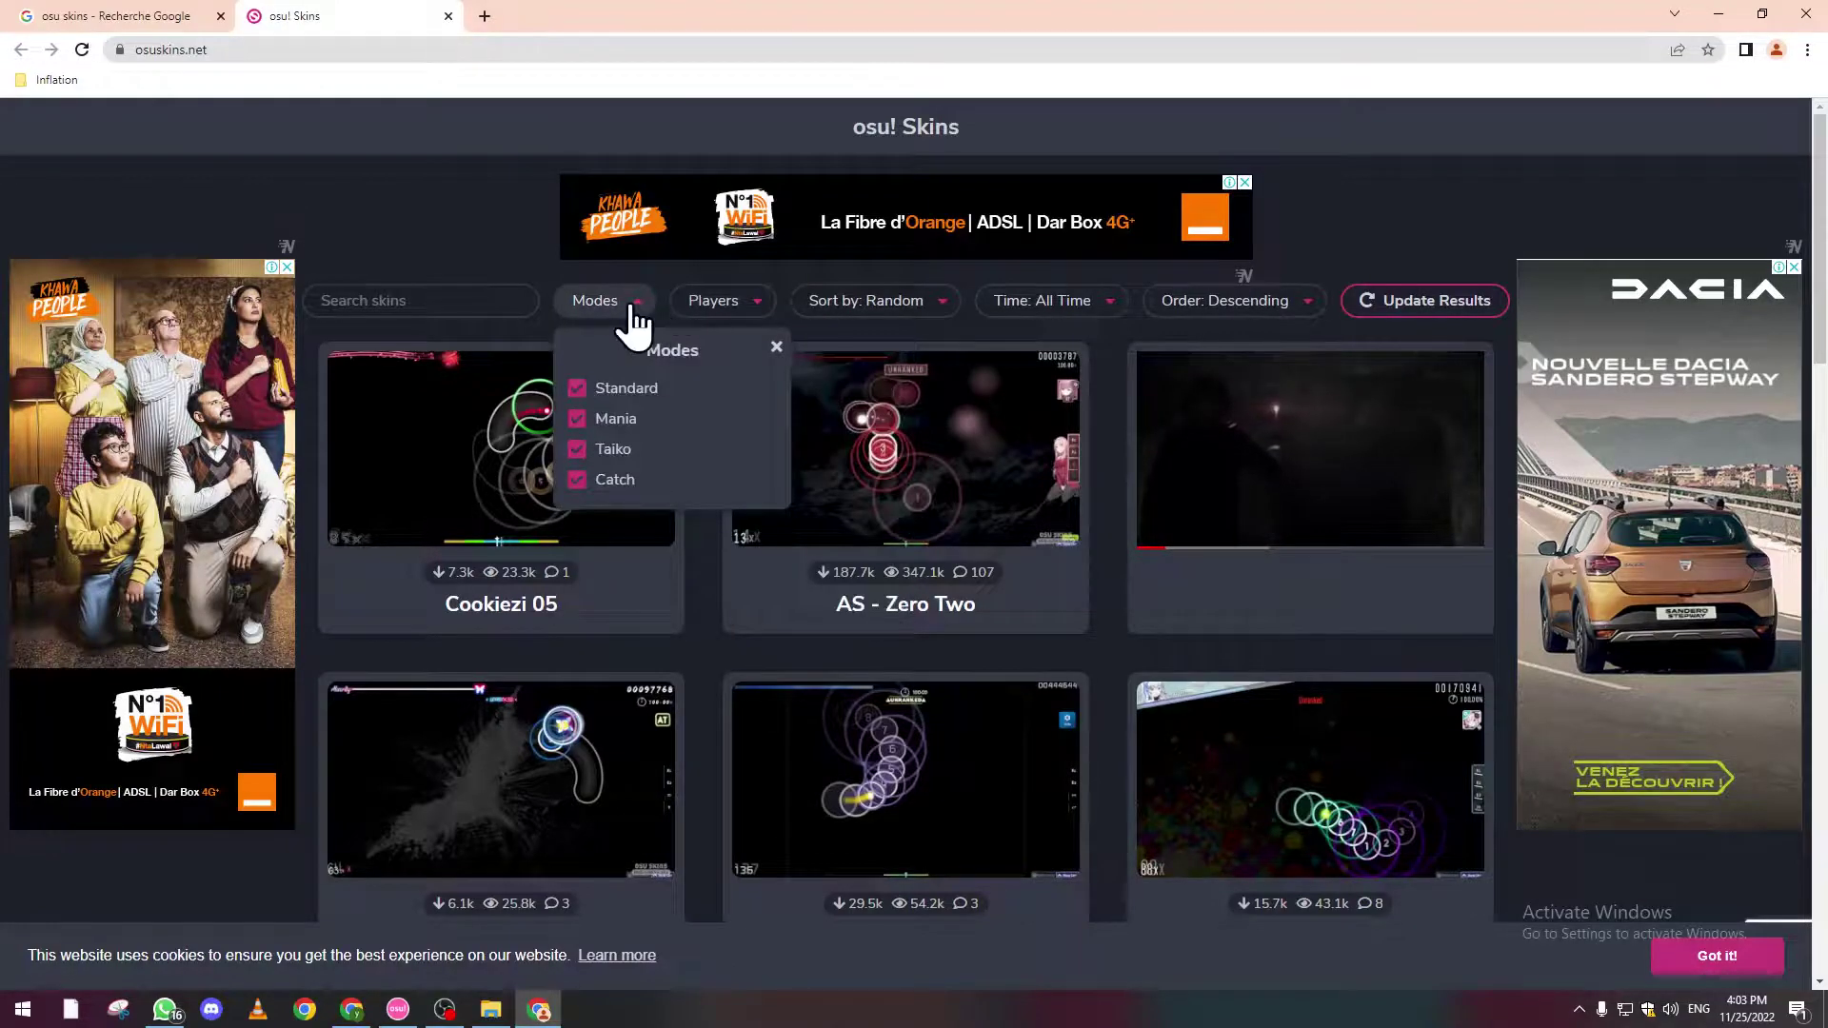
pyautogui.click(630, 307)
pyautogui.click(870, 314)
pyautogui.click(911, 315)
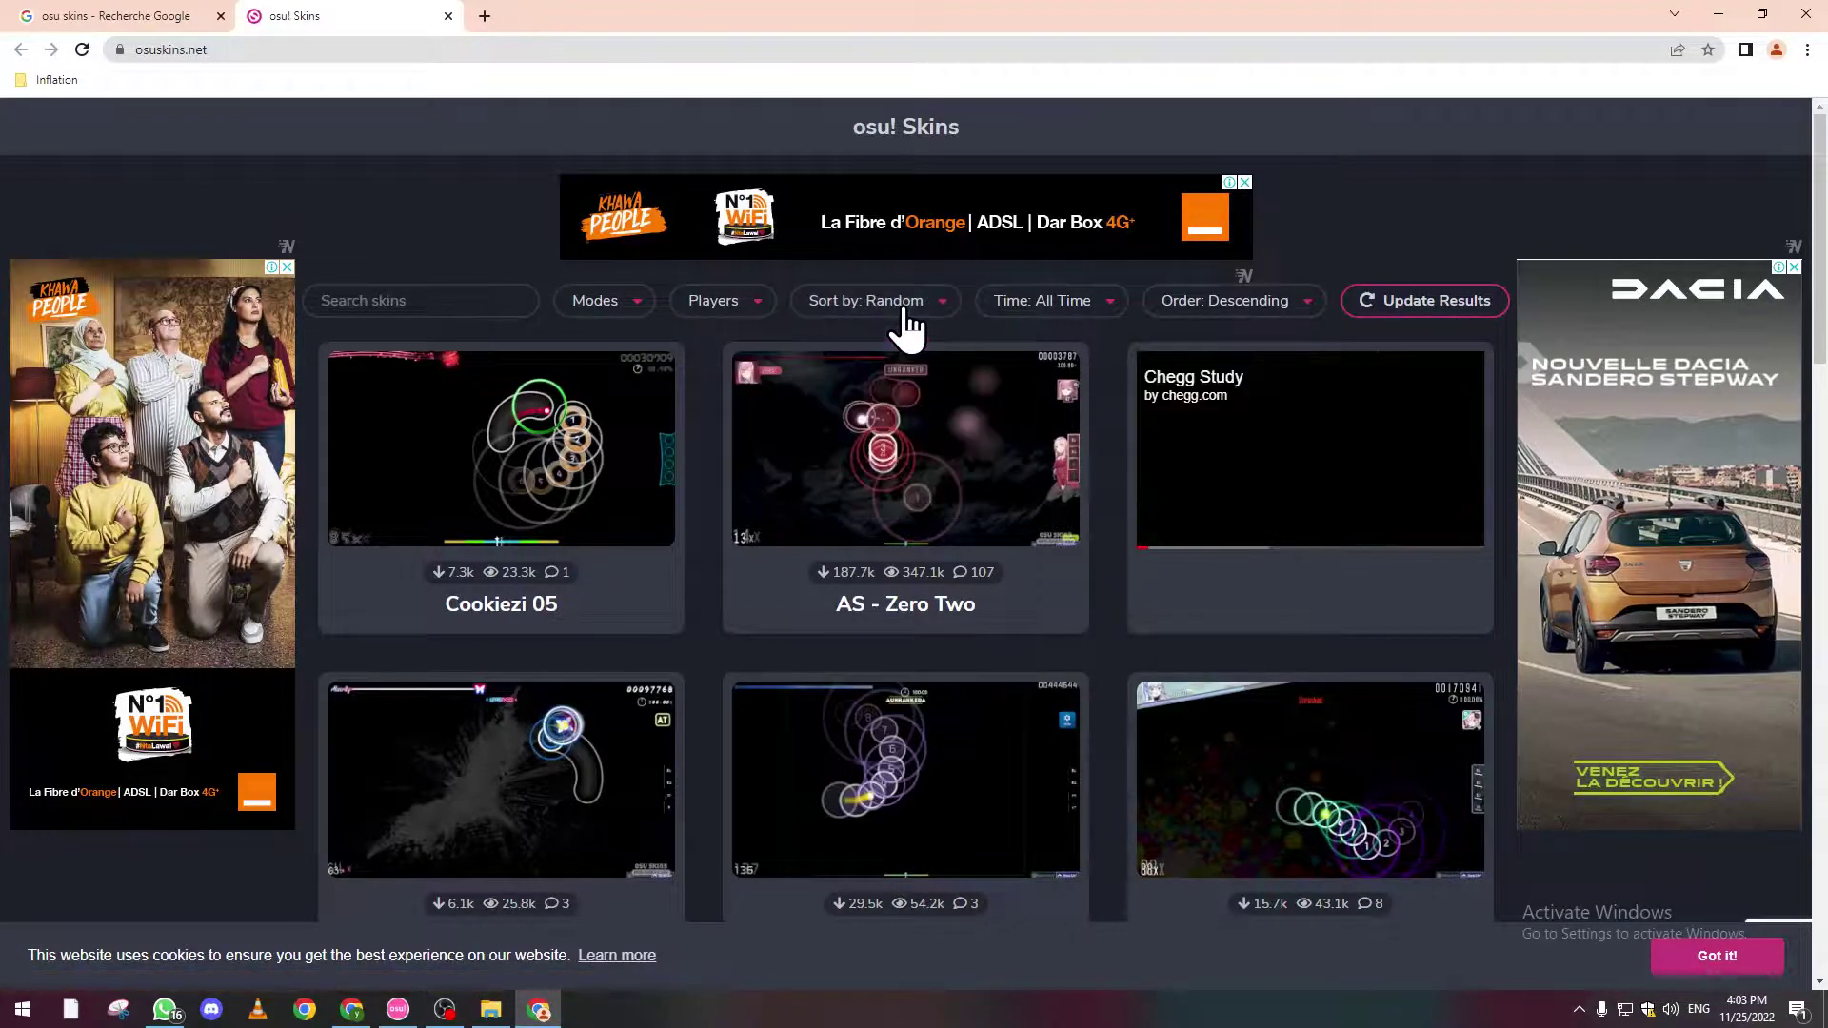
pyautogui.click(909, 316)
pyautogui.click(906, 318)
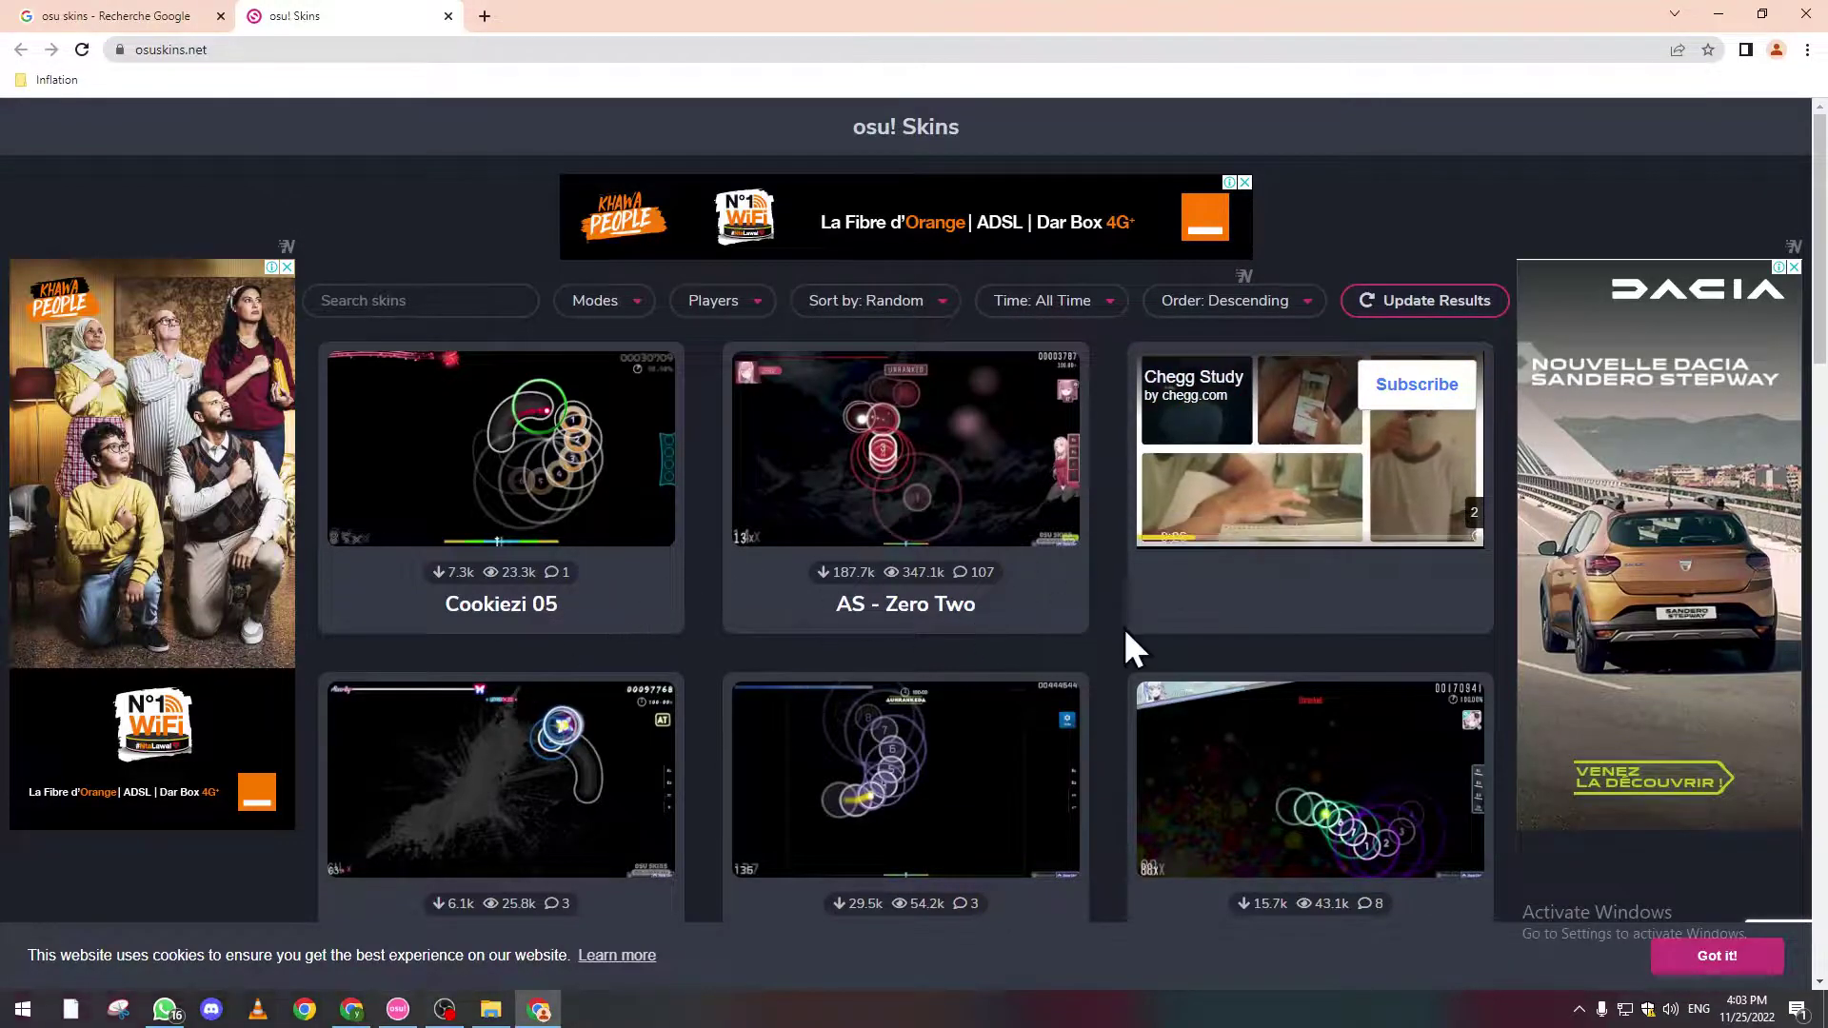
# Step: Set the Modes filter to Standard only
pyautogui.click(643, 331)
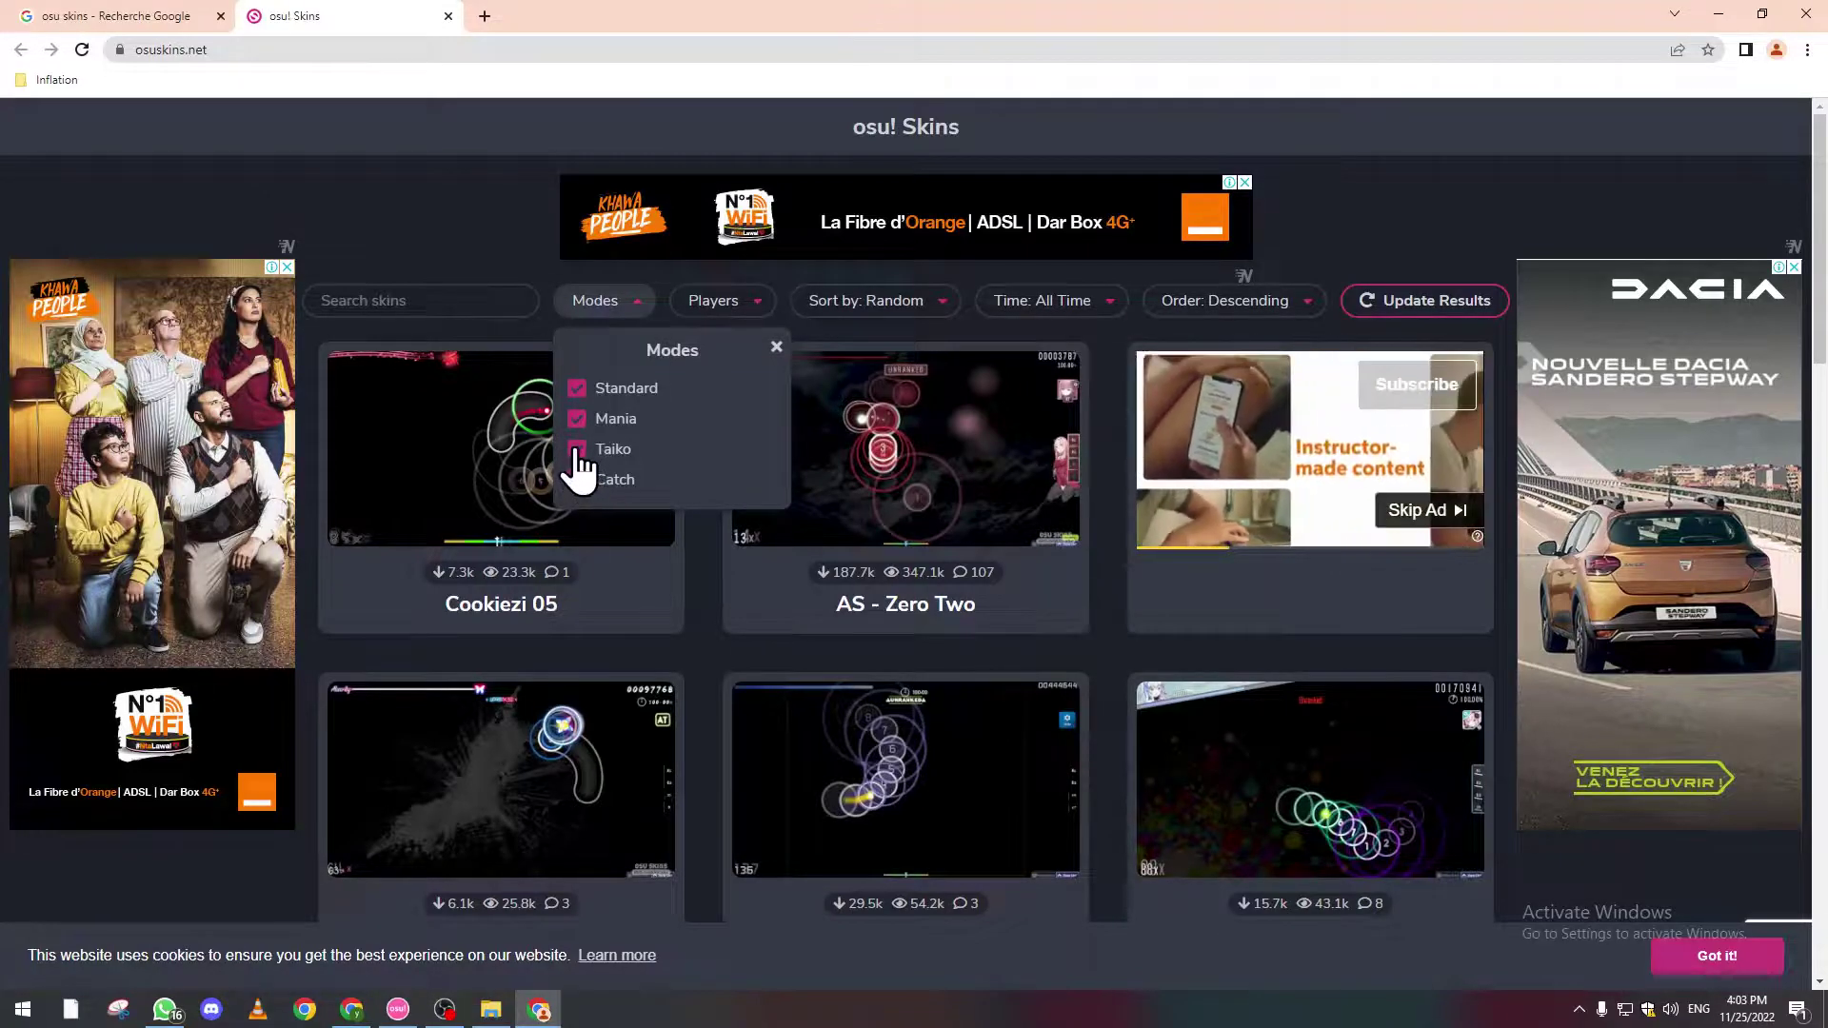
pyautogui.click(577, 451)
pyautogui.click(633, 391)
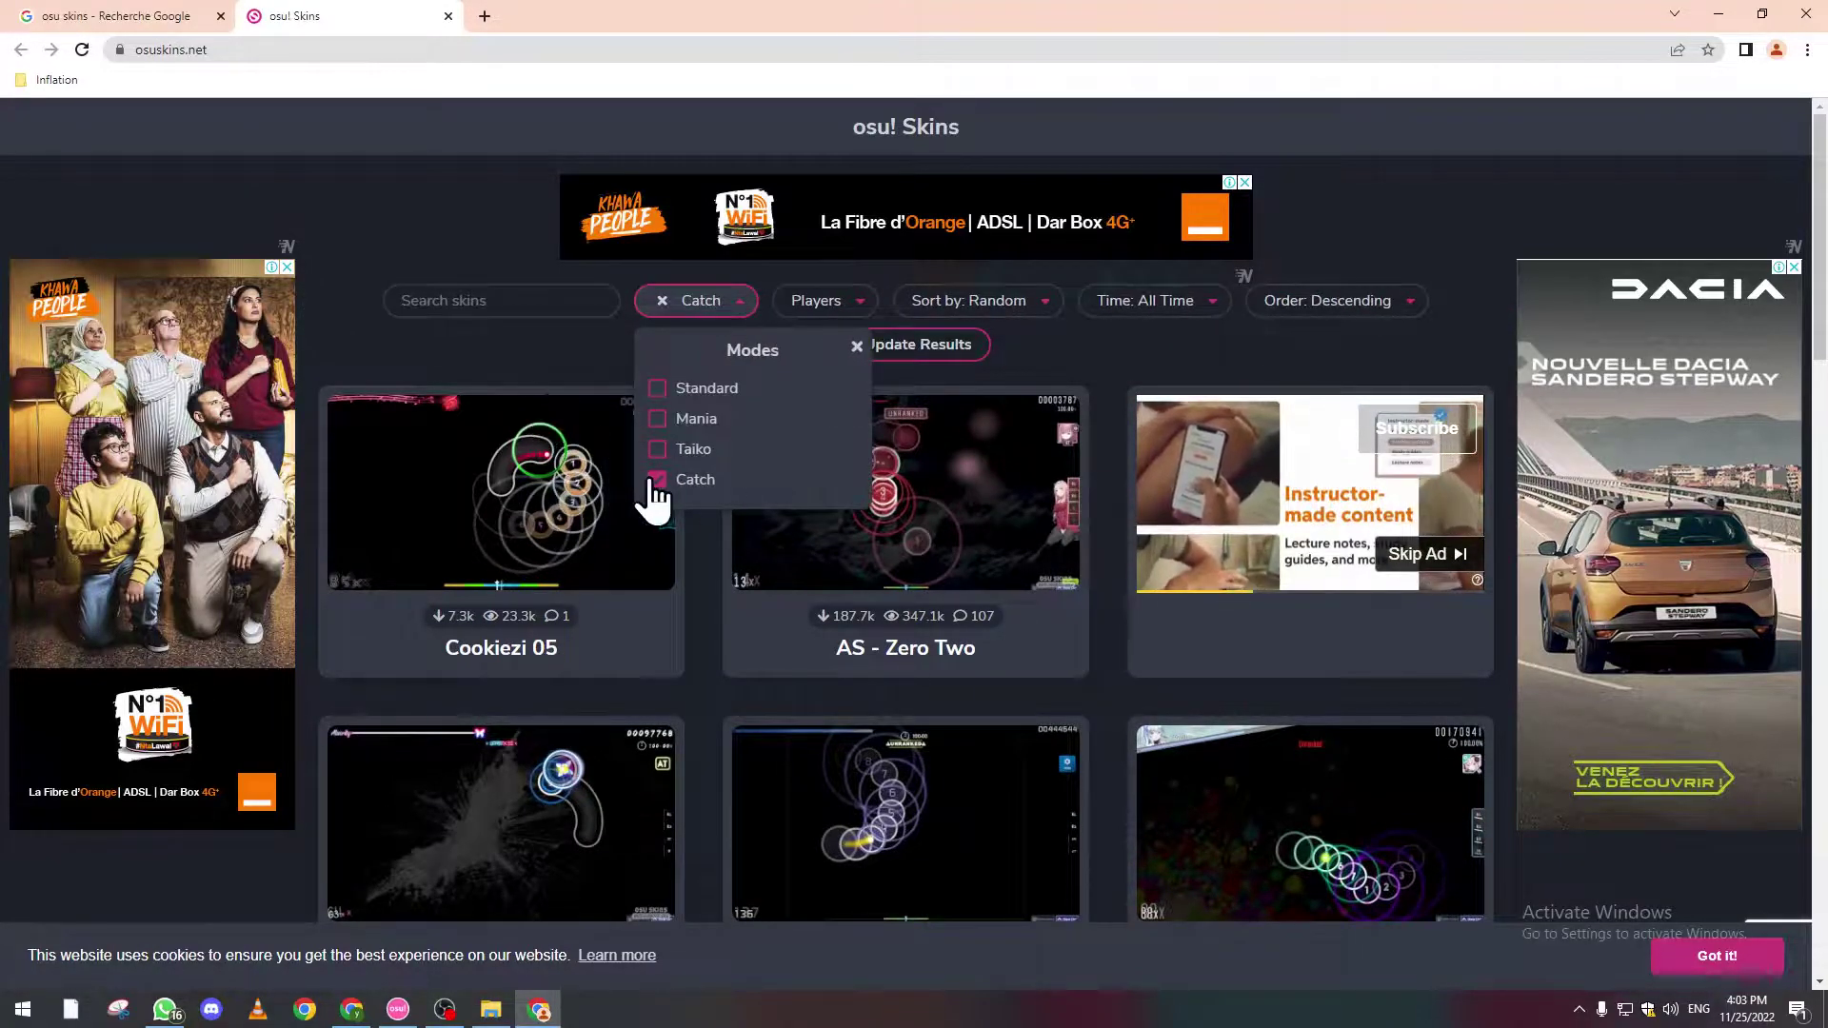
pyautogui.click(670, 483)
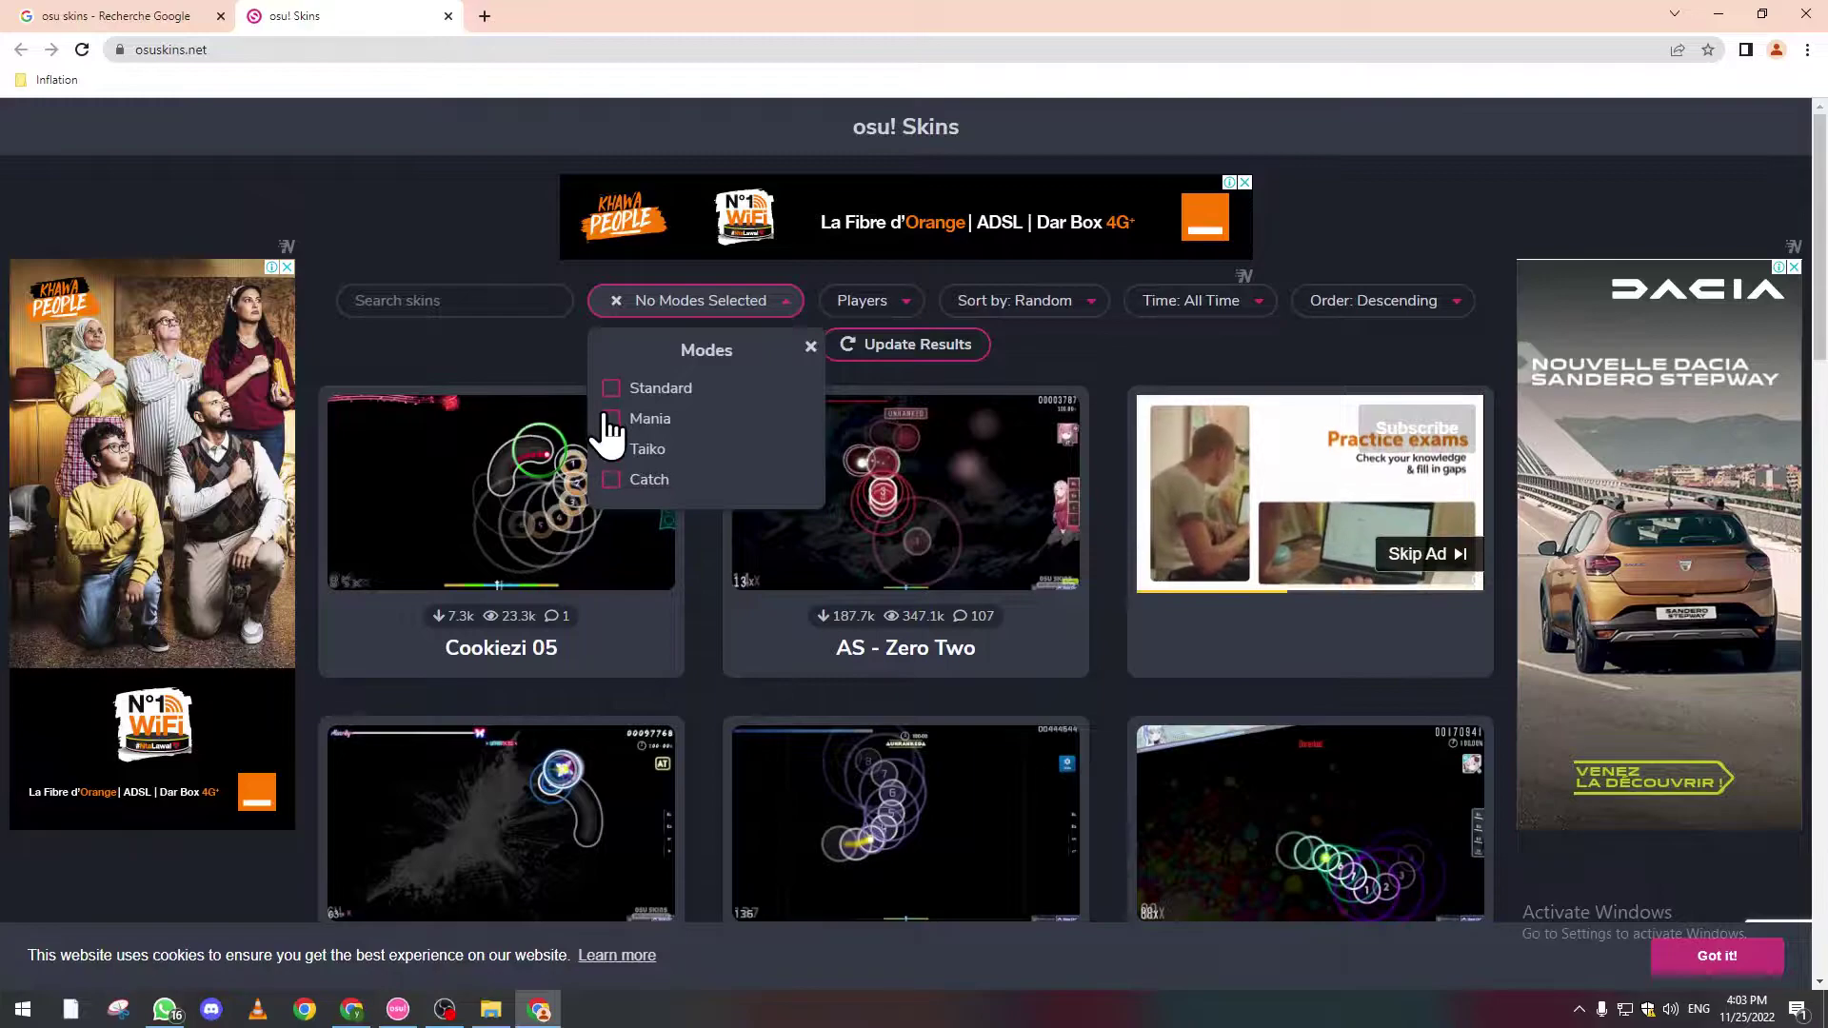
pyautogui.click(611, 387)
pyautogui.click(550, 369)
# Step: Filter players to Zekker, sort by Newest, and update the results
pyautogui.click(823, 315)
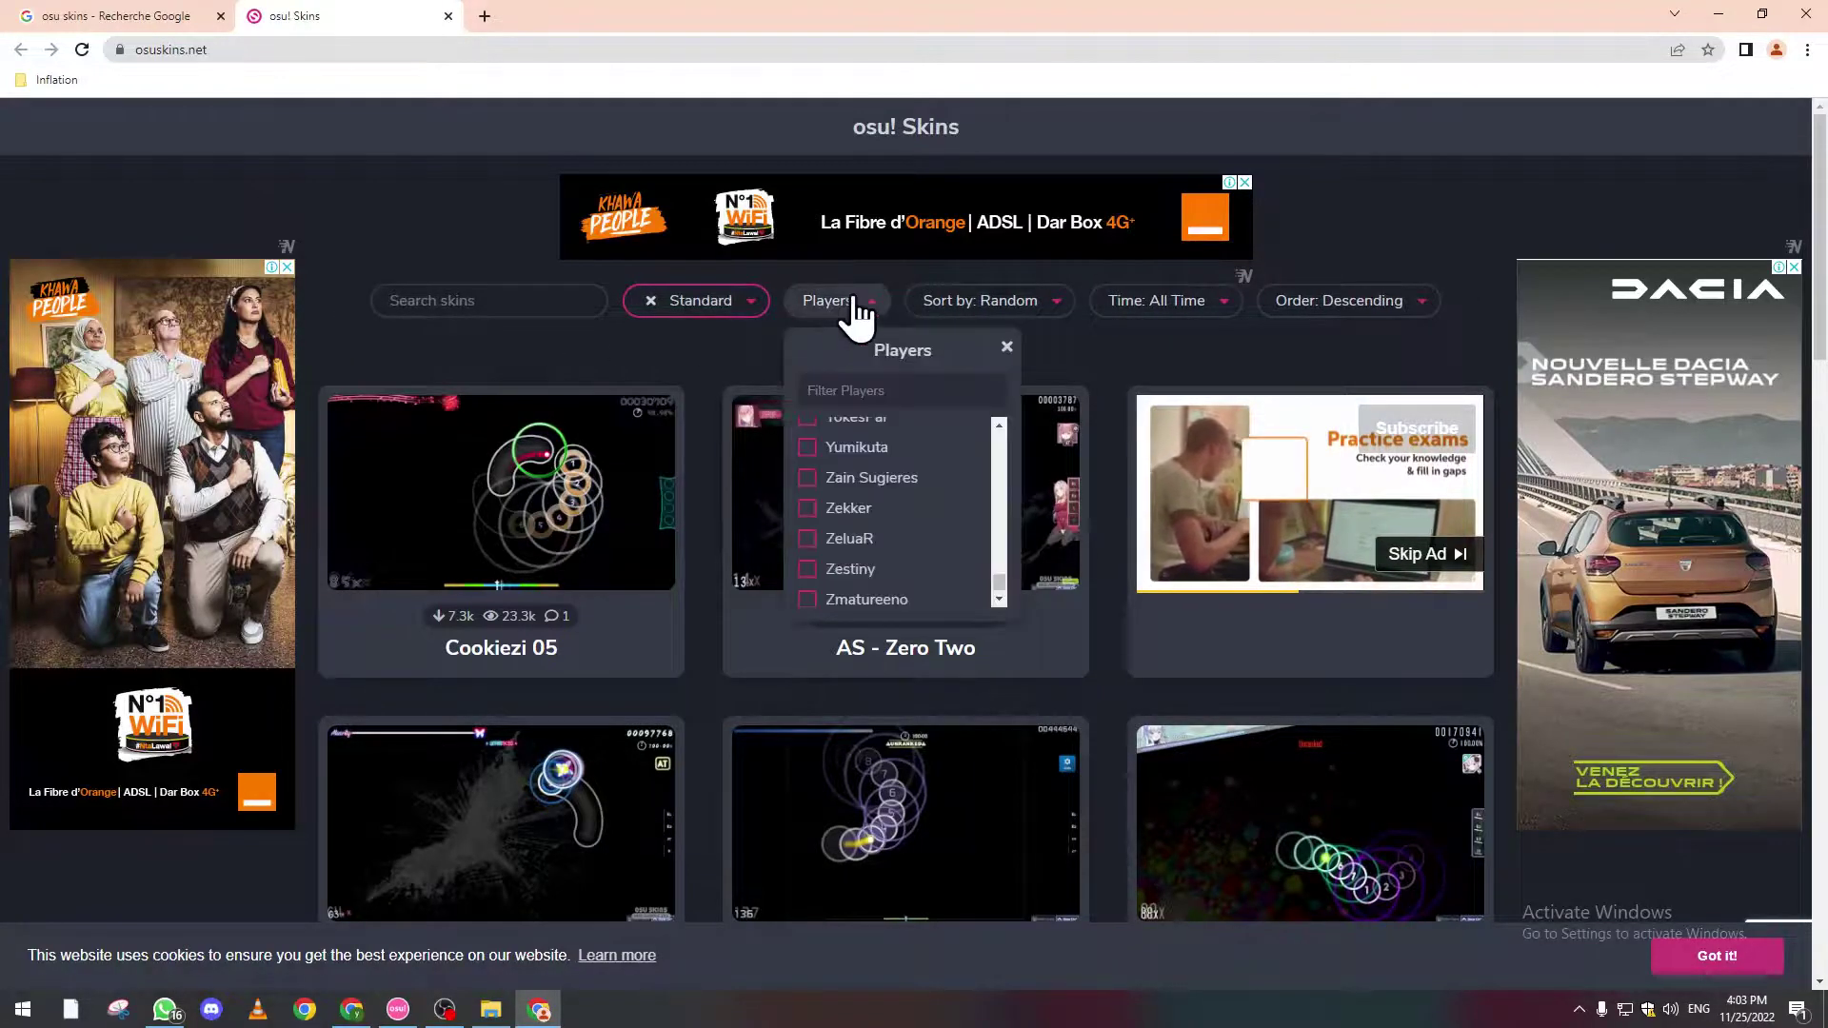
pyautogui.click(796, 508)
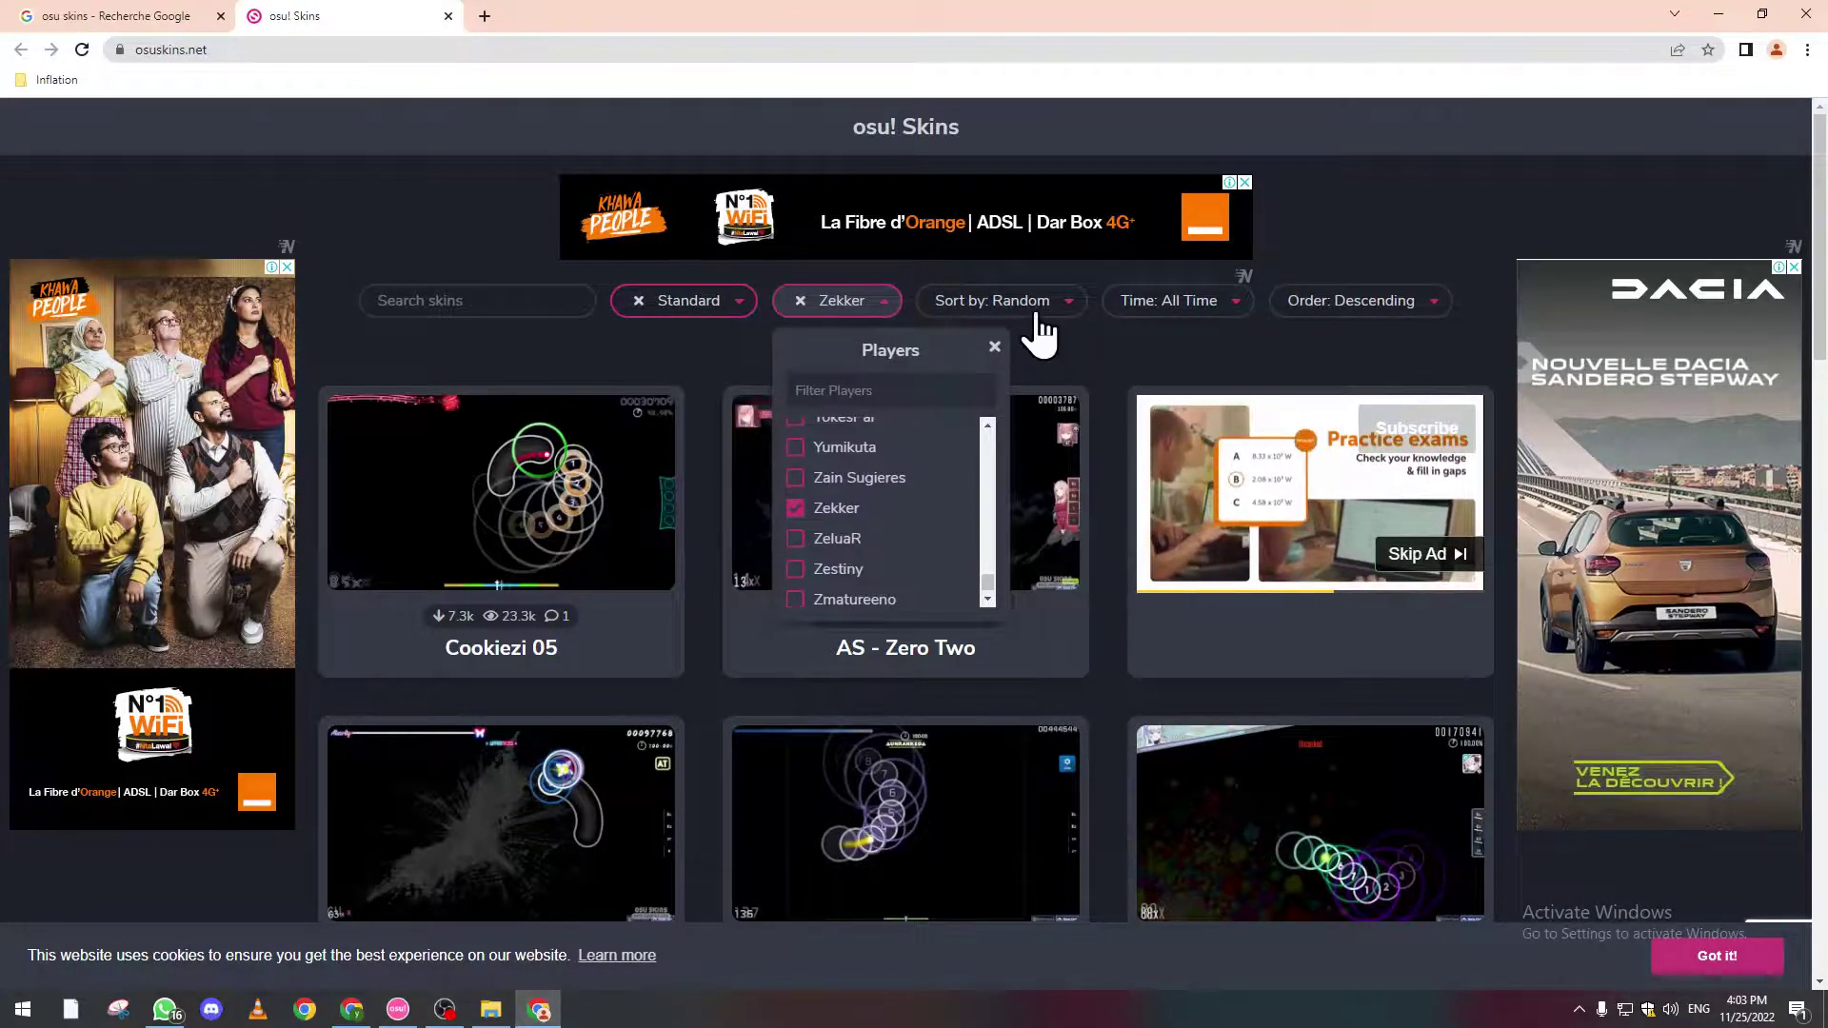
pyautogui.click(1036, 319)
pyautogui.click(1011, 390)
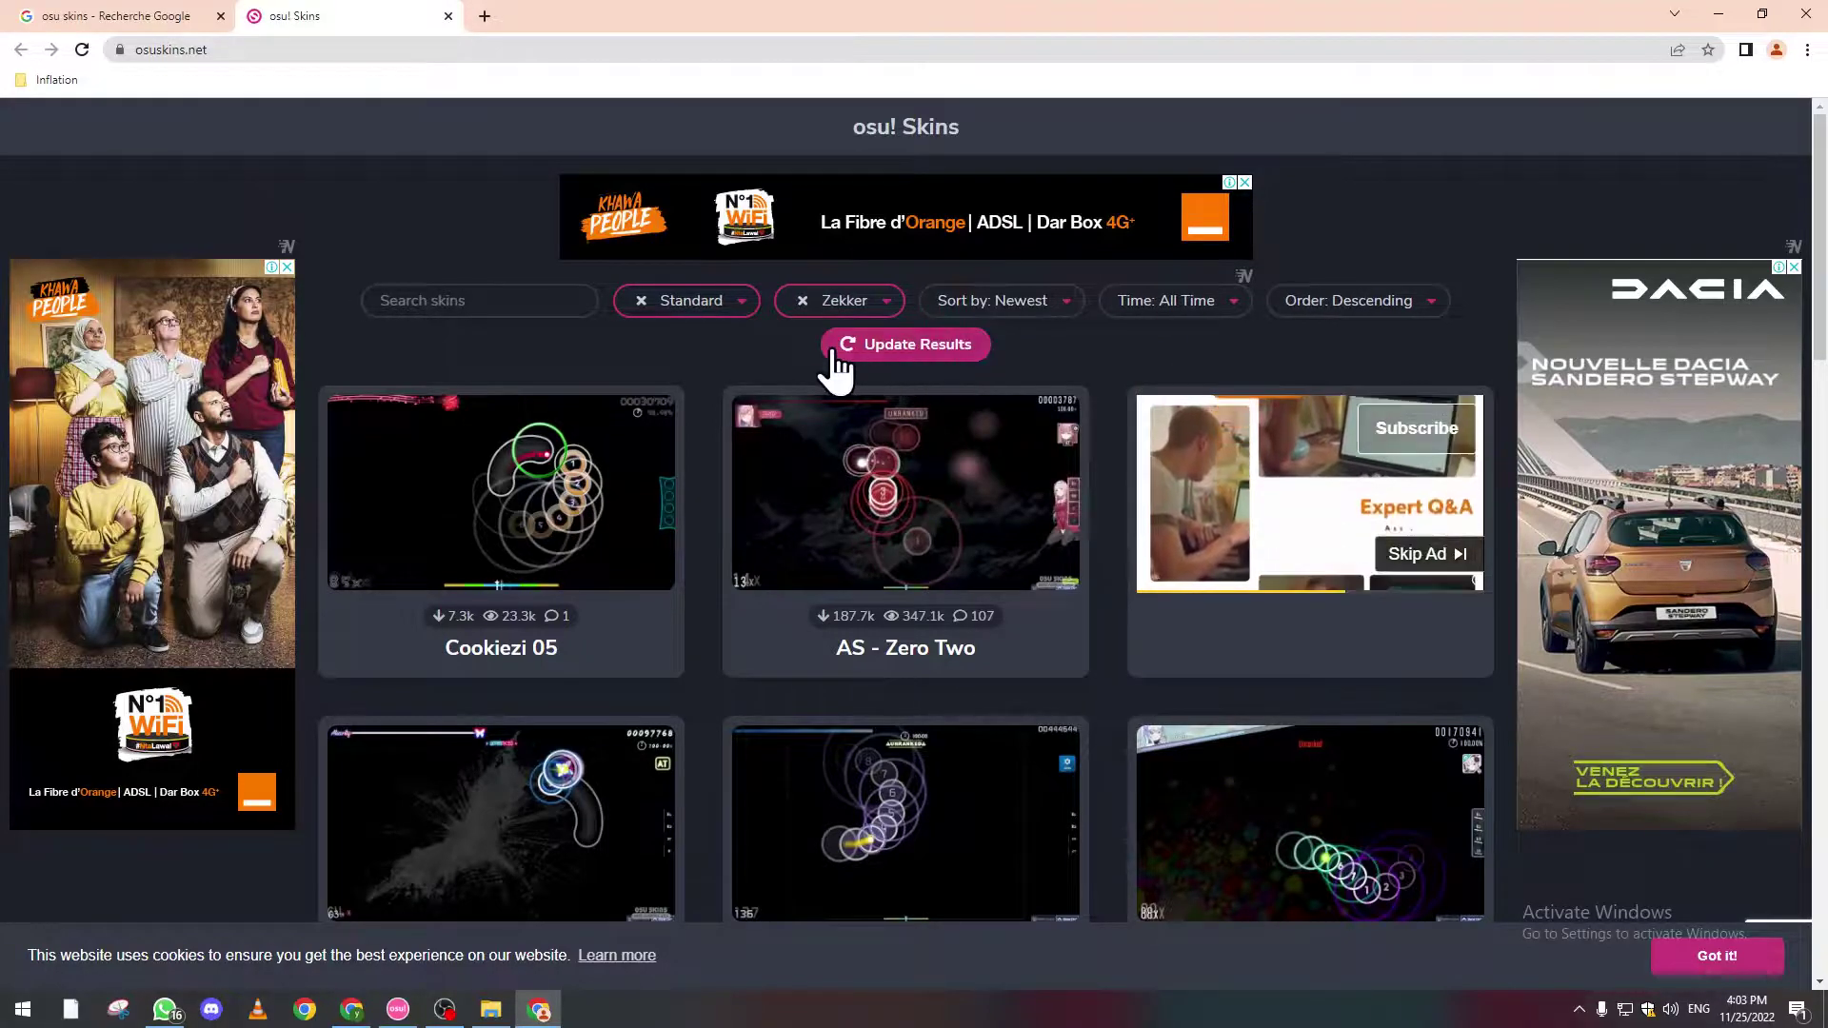
pyautogui.click(836, 355)
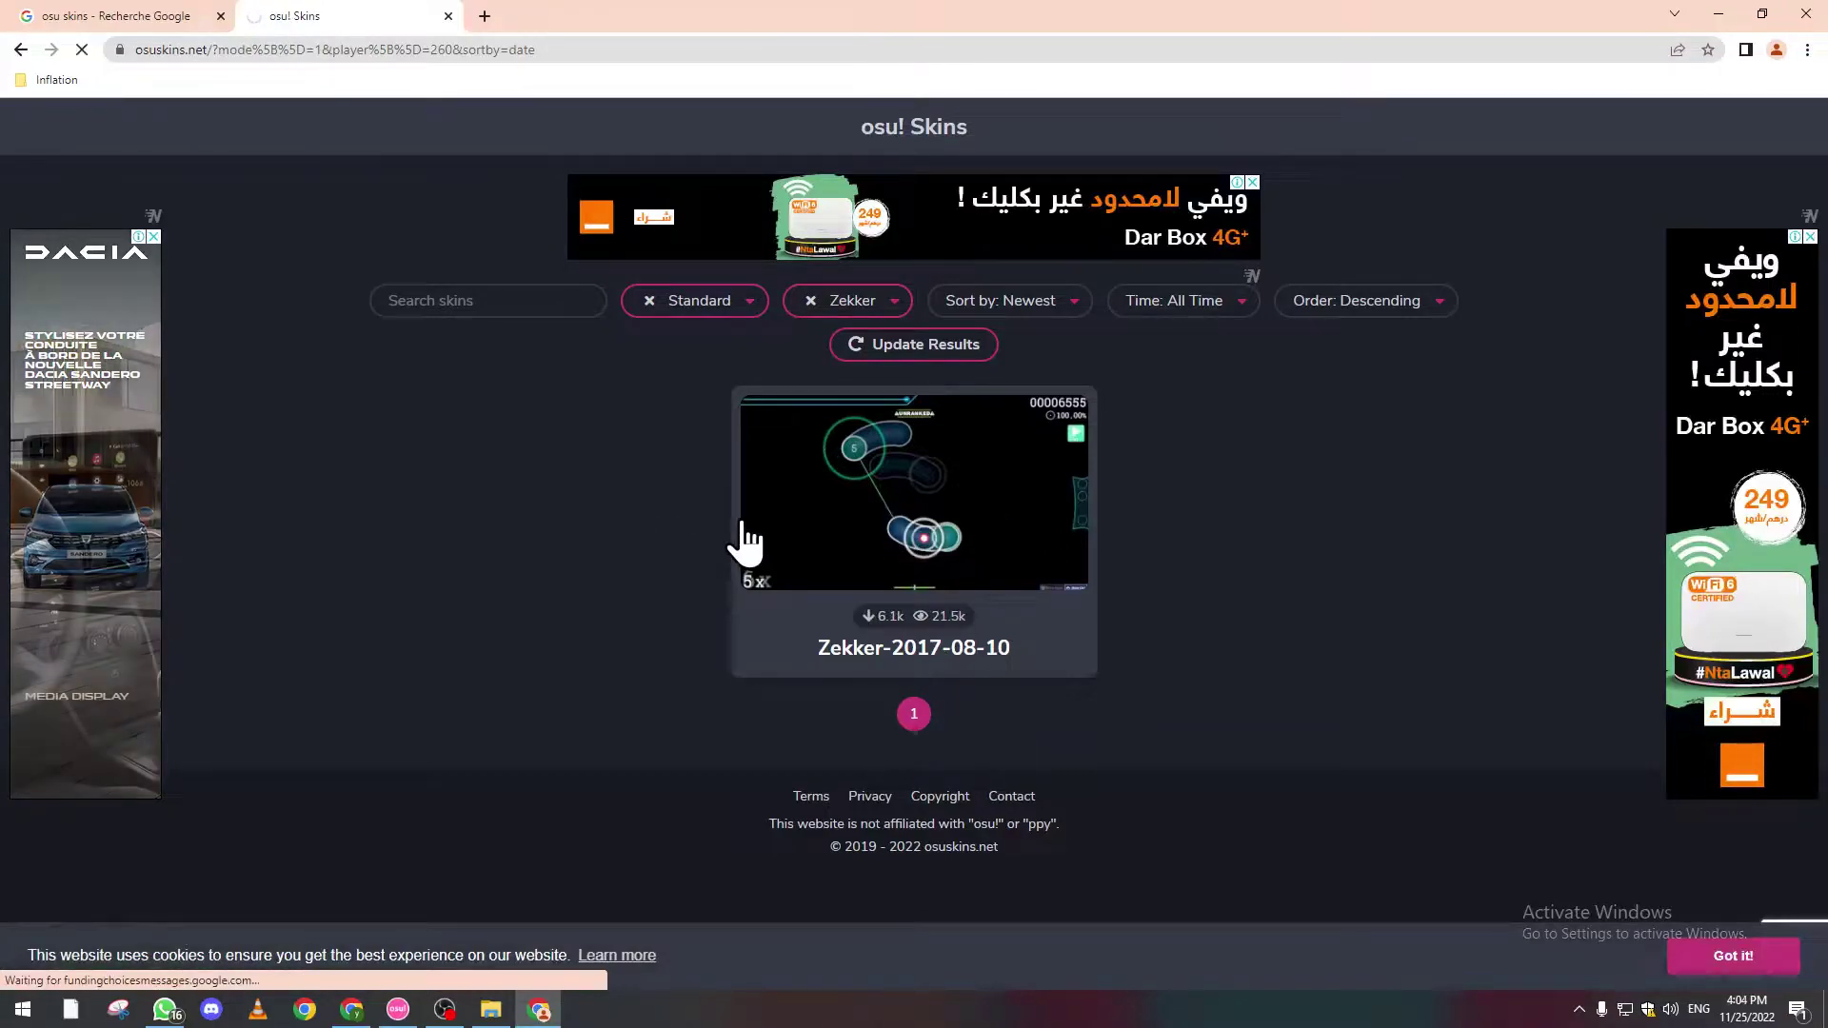
# Step: Download the Zekker-2017-08-10 skin and open its .osk file from Chrome's download bar
pyautogui.click(948, 655)
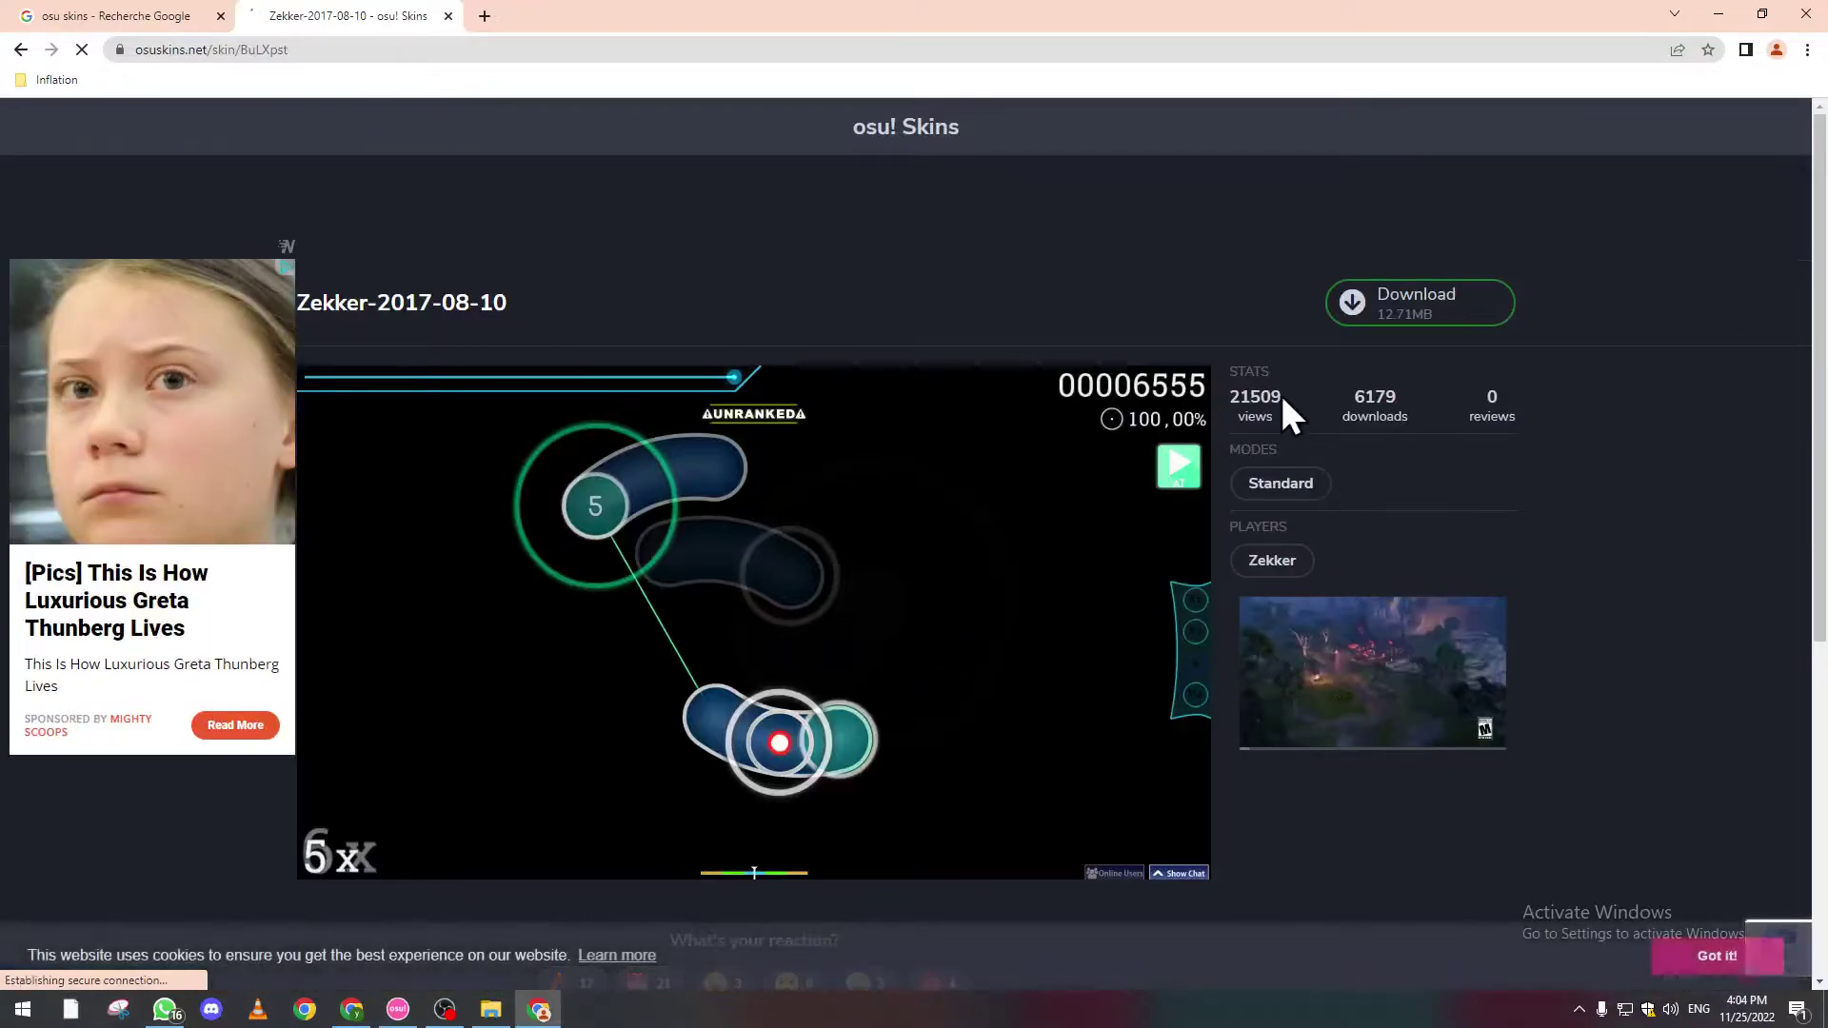
pyautogui.doubleClick(1362, 398)
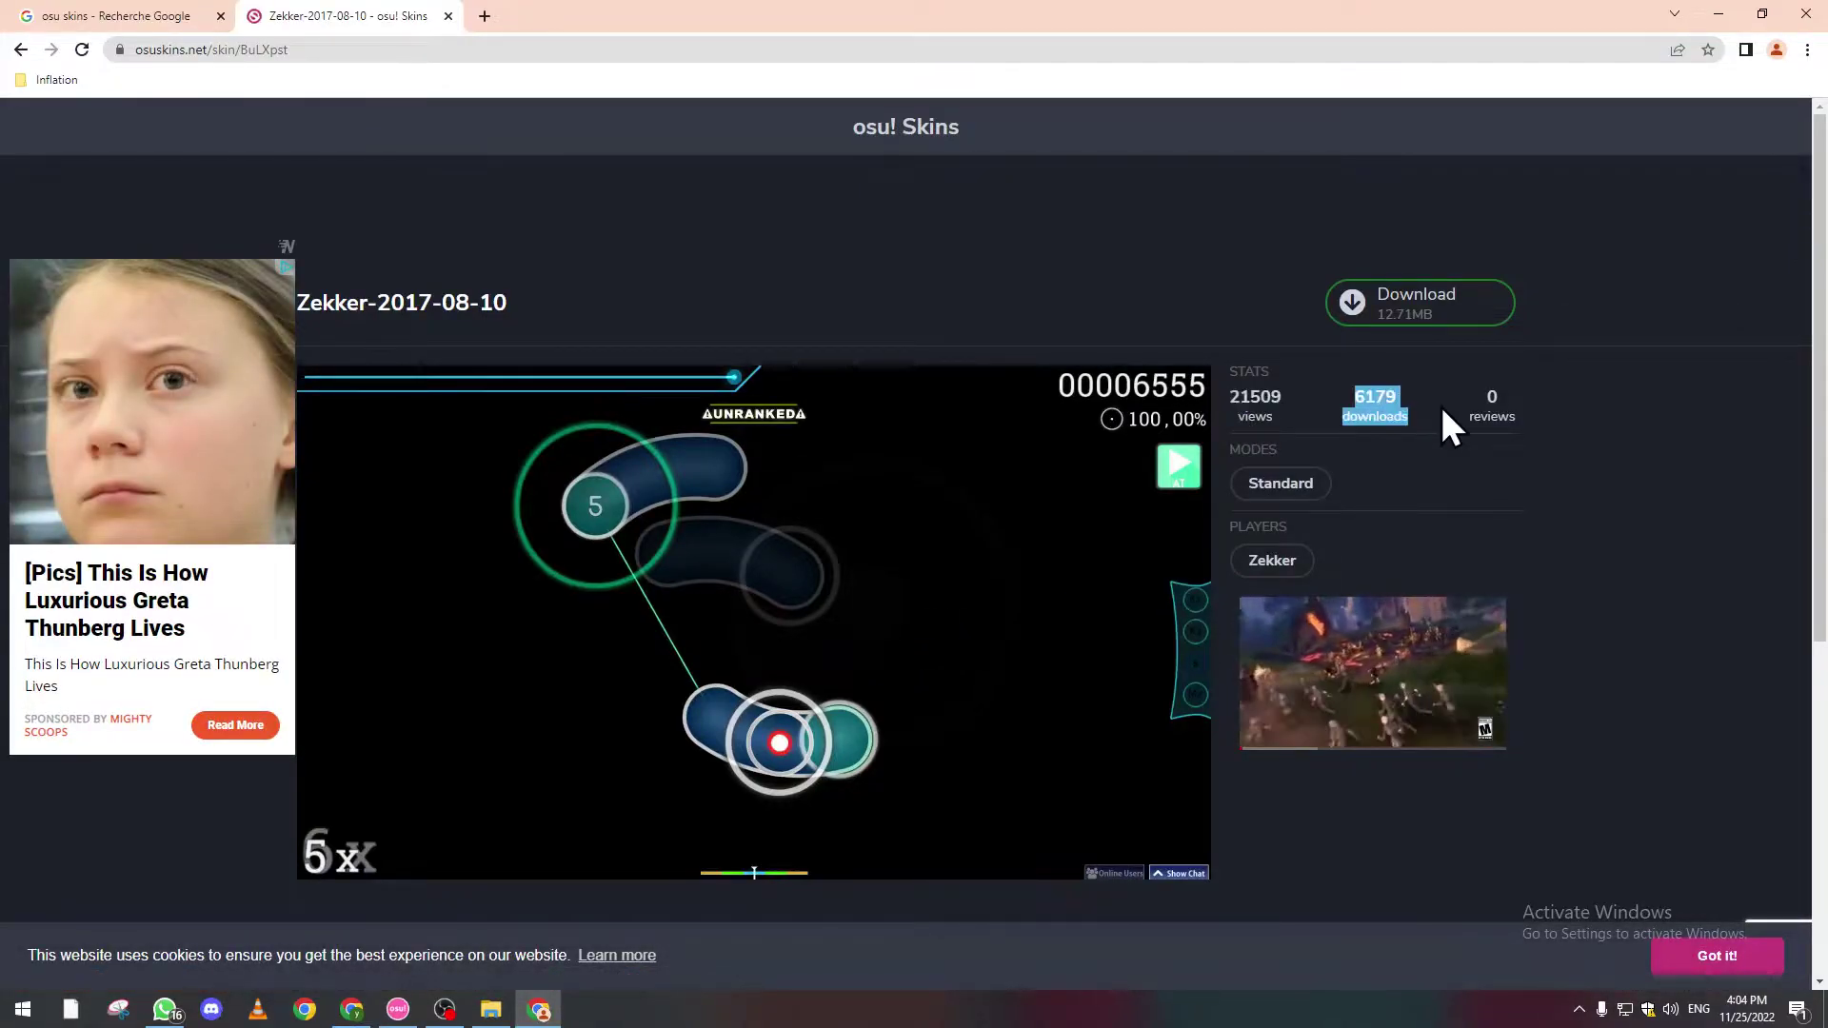
pyautogui.click(1425, 395)
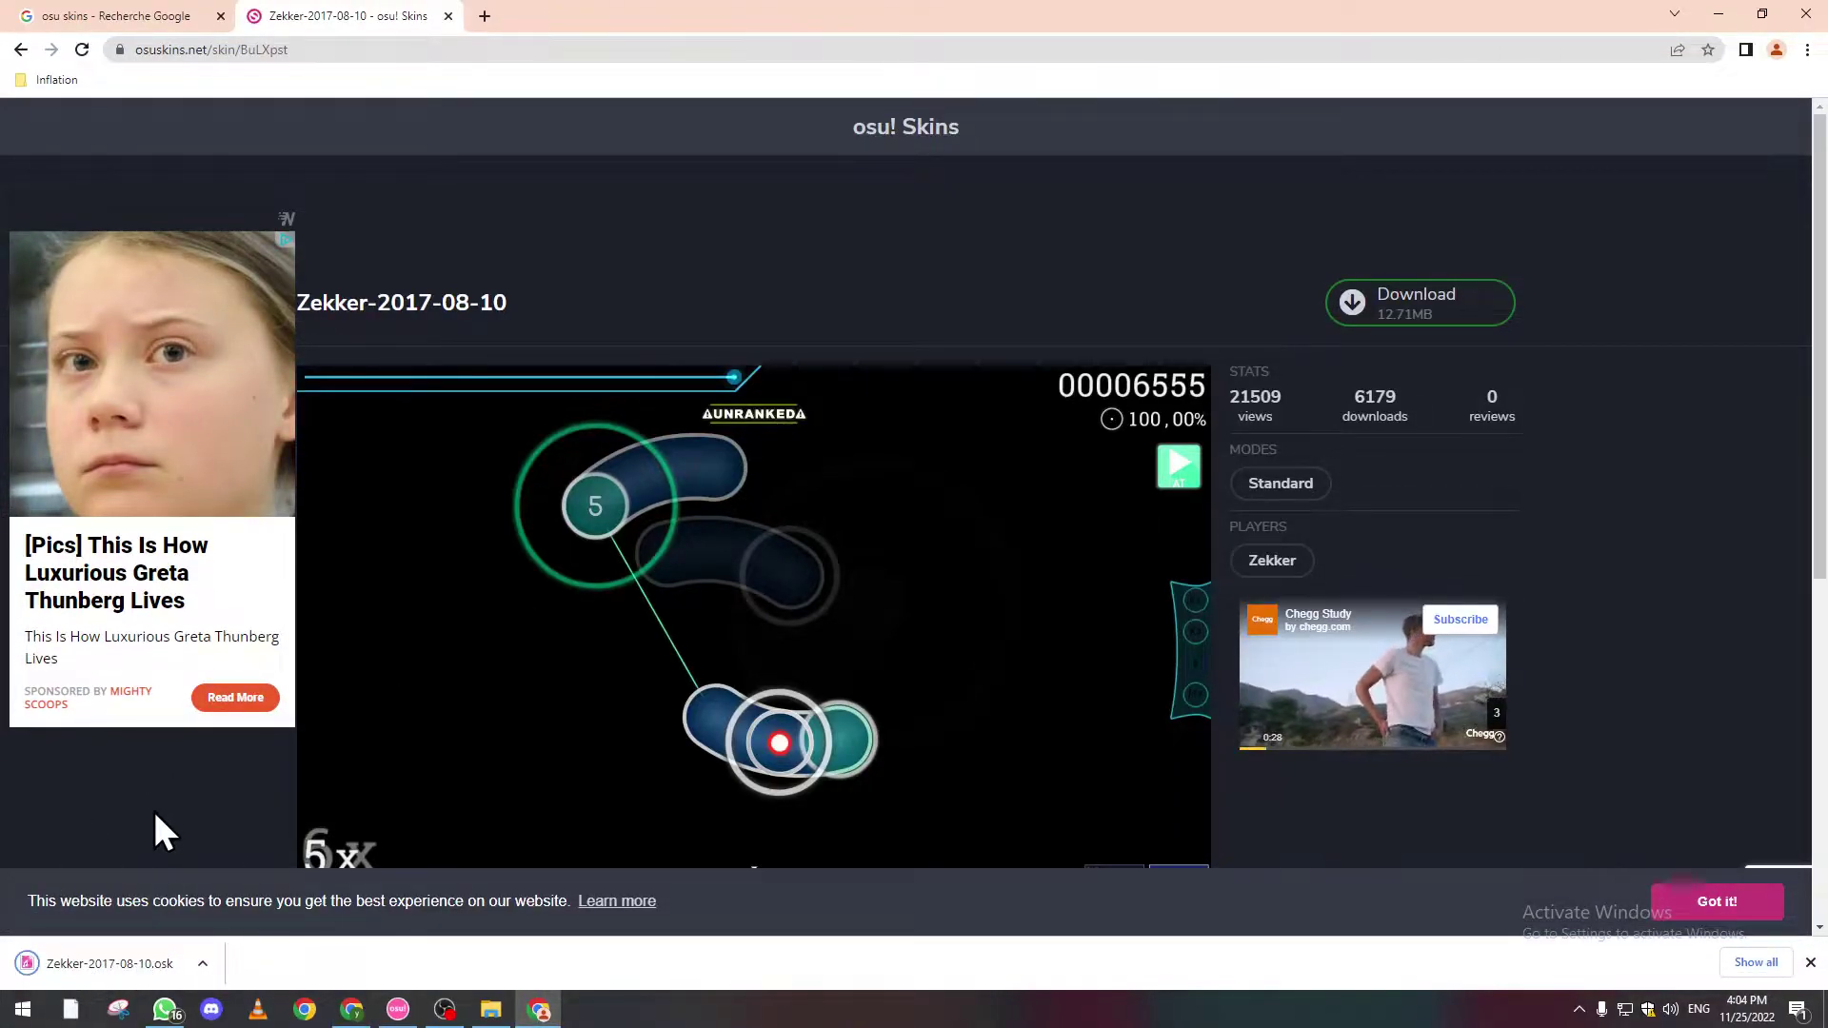
pyautogui.click(122, 957)
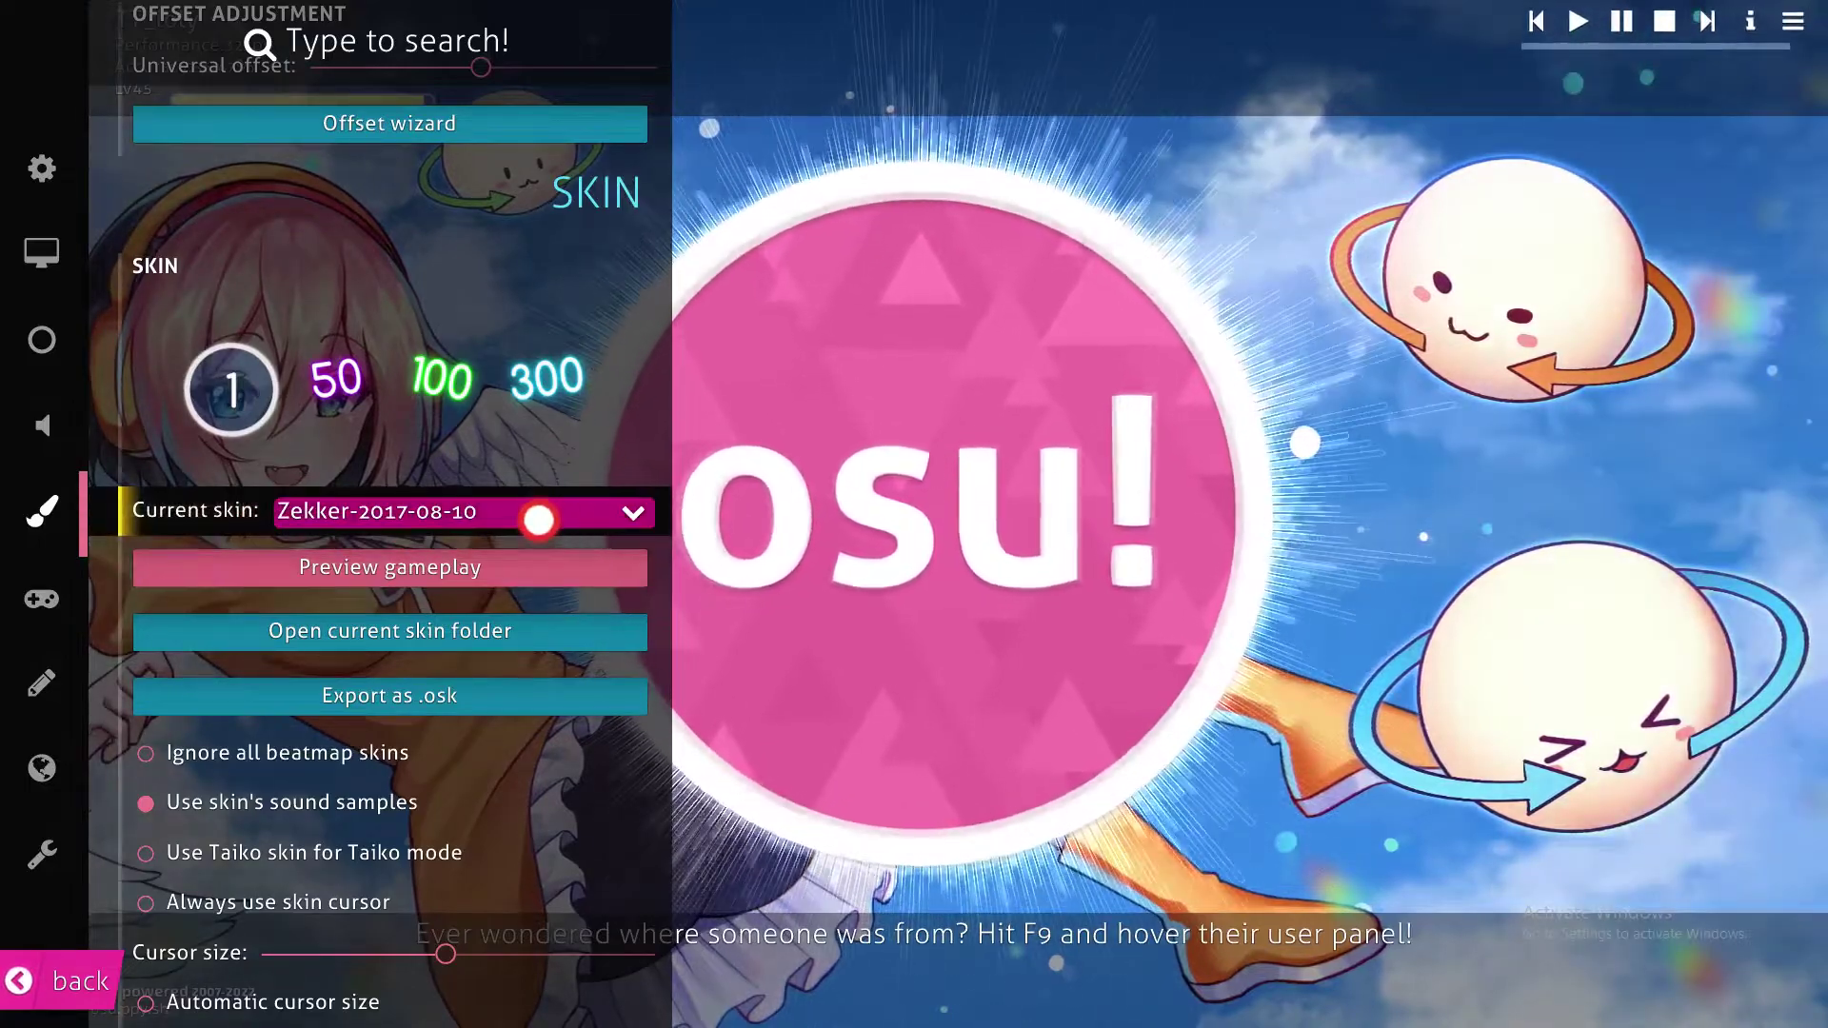
# Step: Confirm Zekker-2017-08-10 as the current skin, then go to Solo song select
pyautogui.click(538, 519)
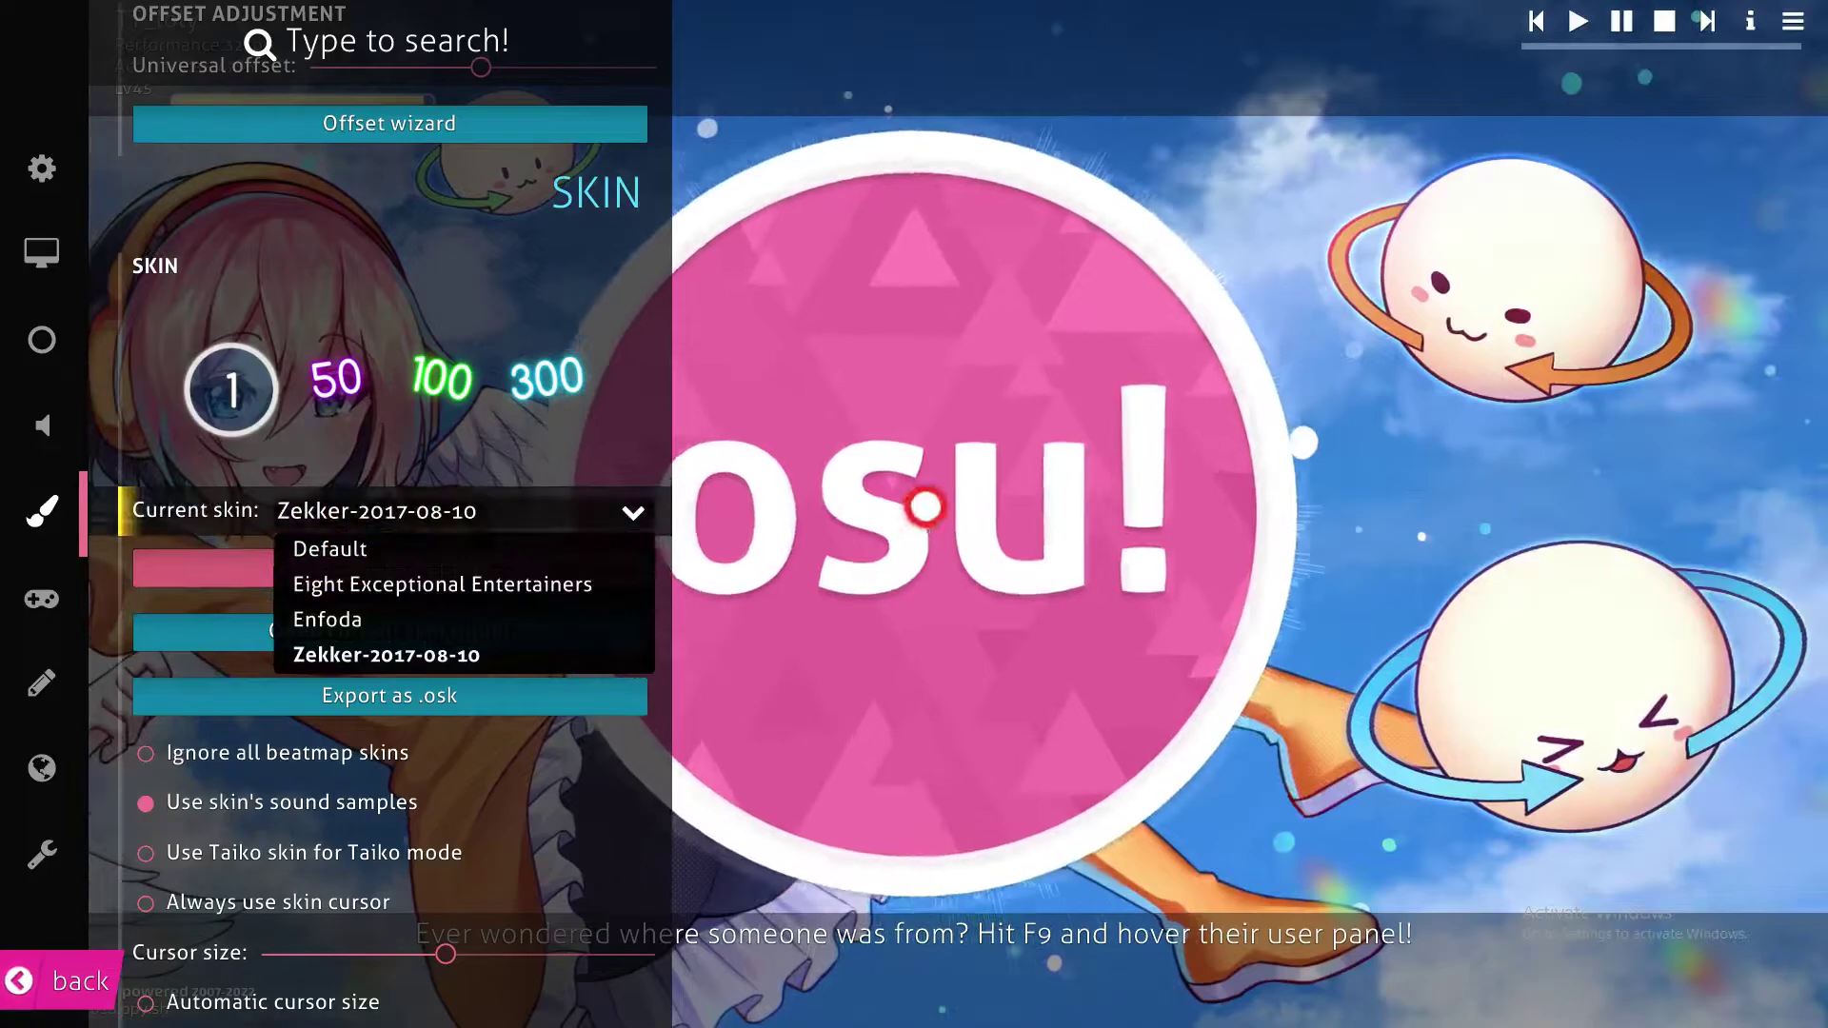
pyautogui.click(927, 502)
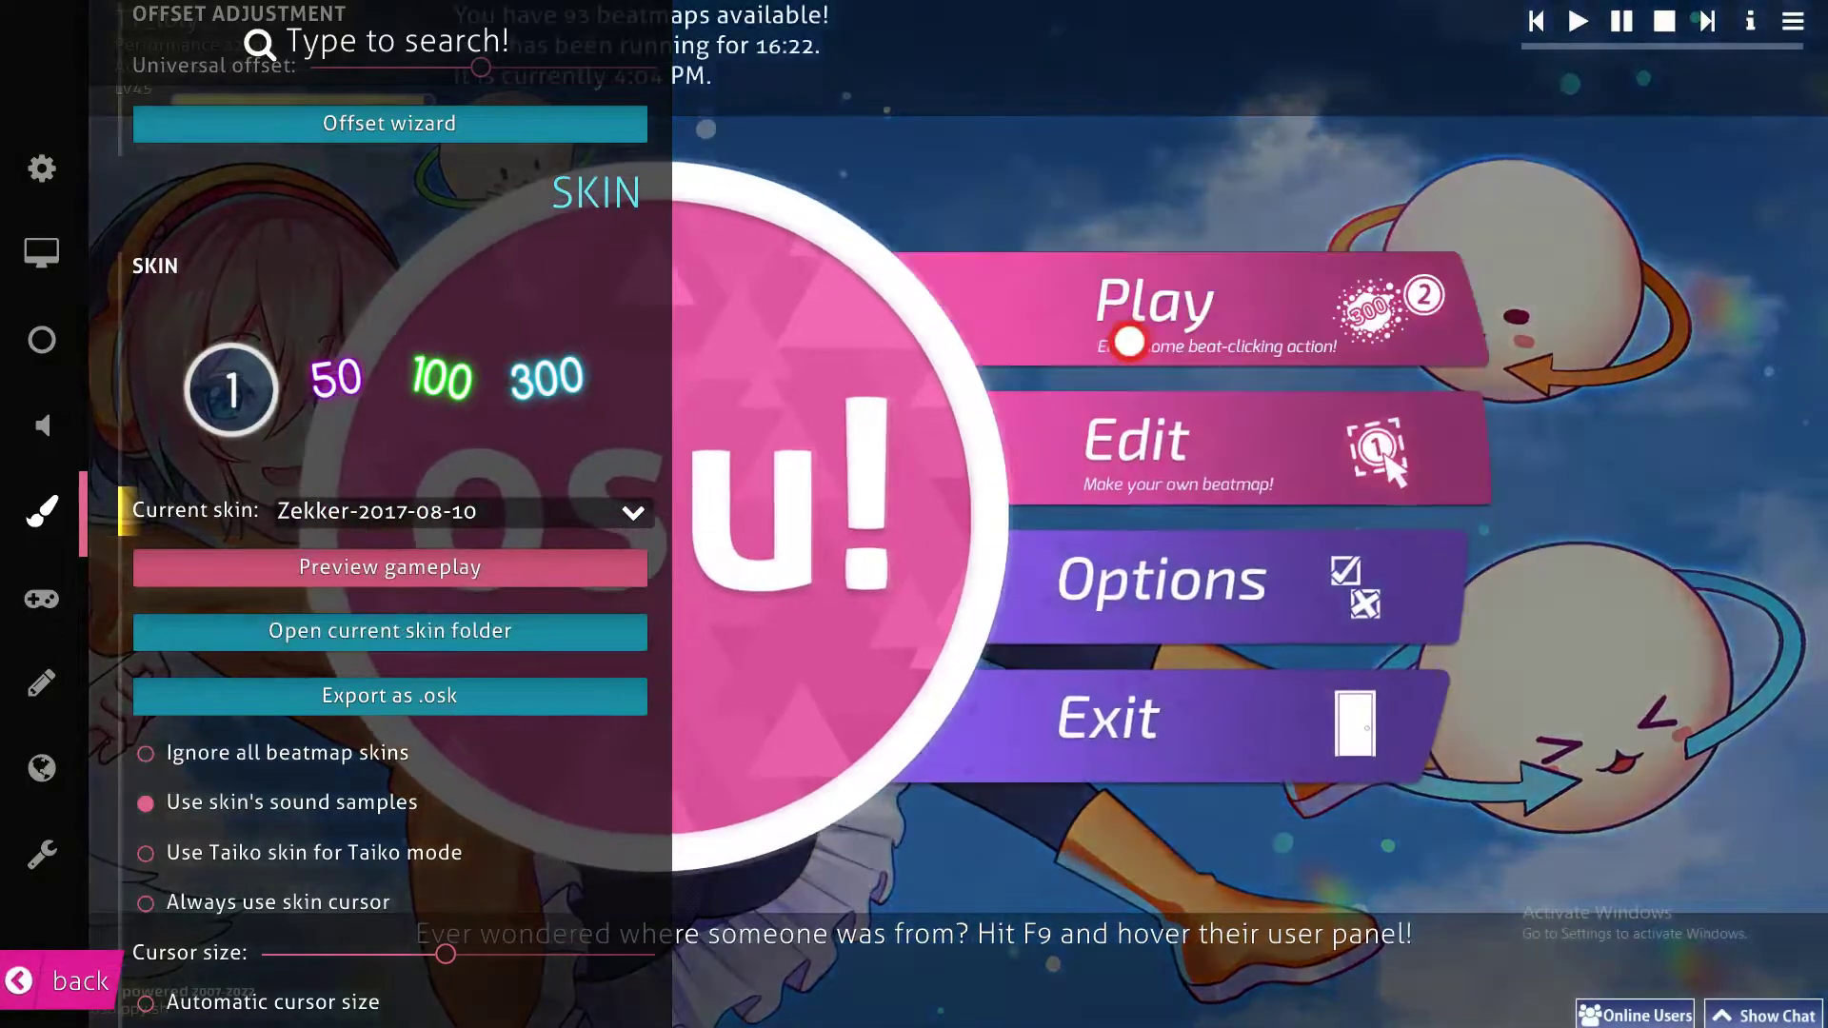
pyautogui.click(1123, 345)
pyautogui.click(1127, 358)
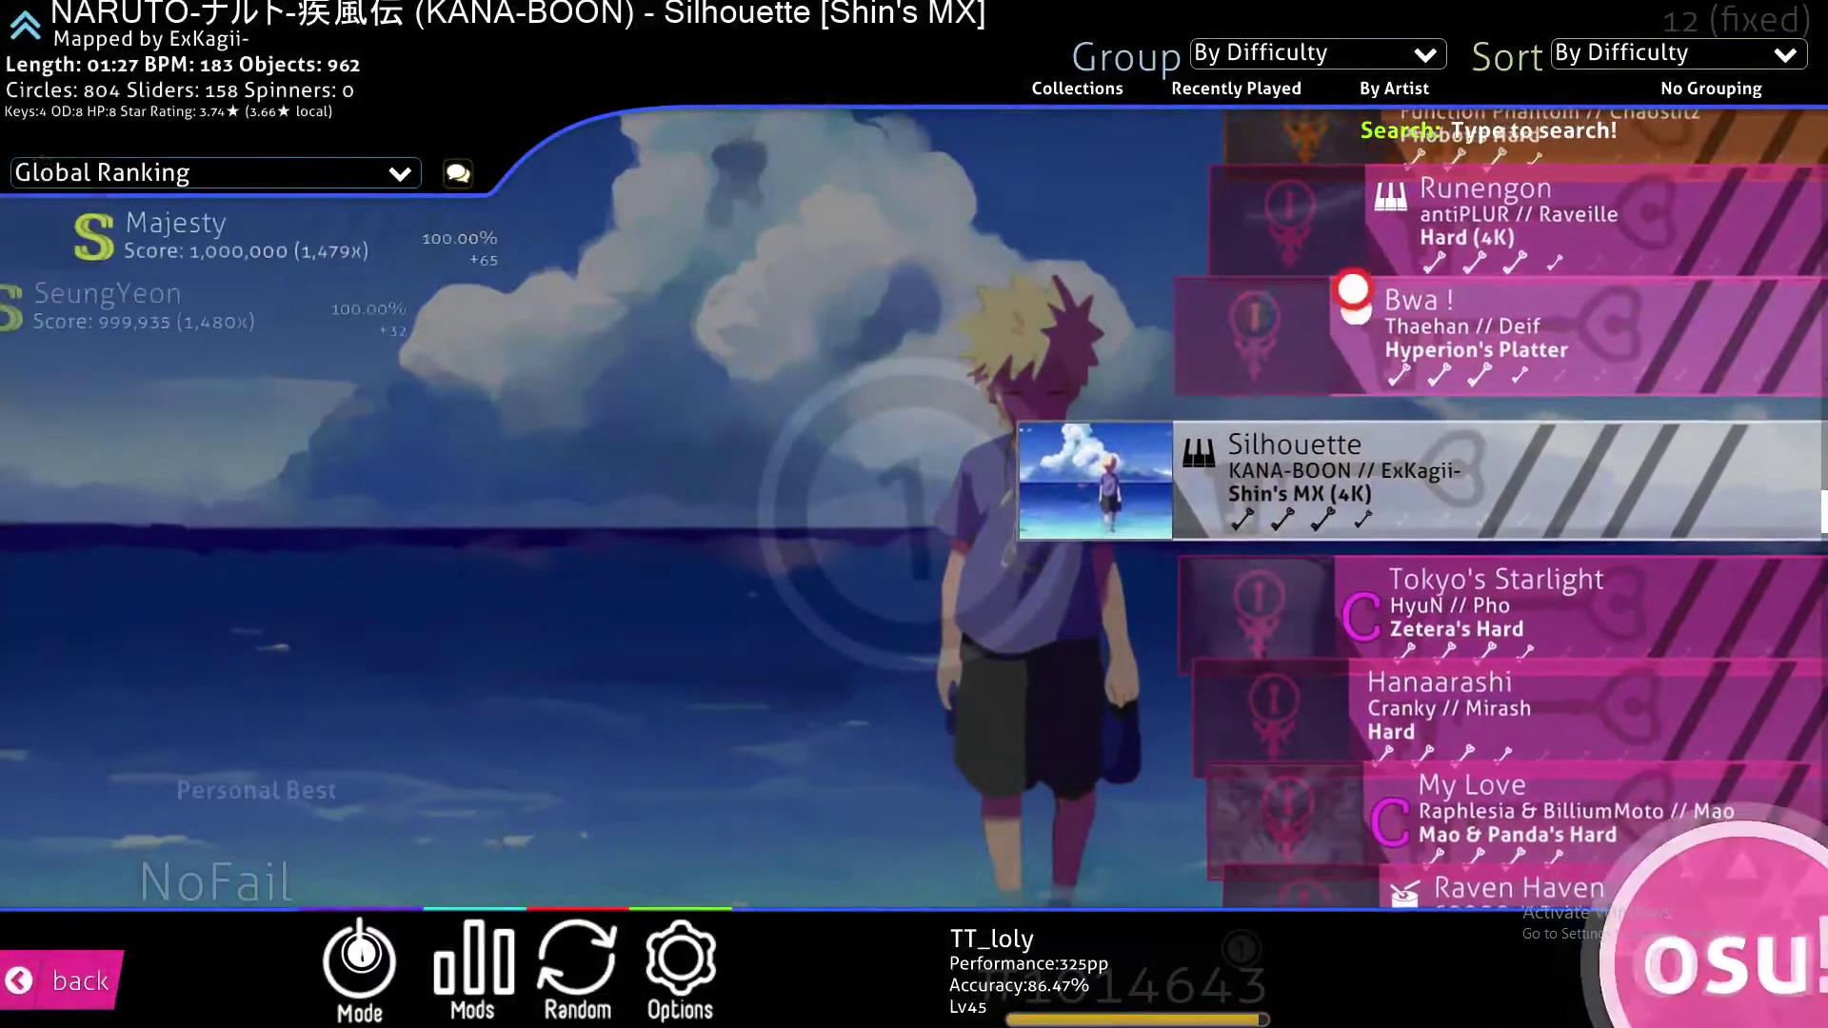
# Step: Start Silhouette, quit it from the pause menu, then play Tokyo's Starlight [Zetera's Hard]
pyautogui.scroll(10, 1237, 478)
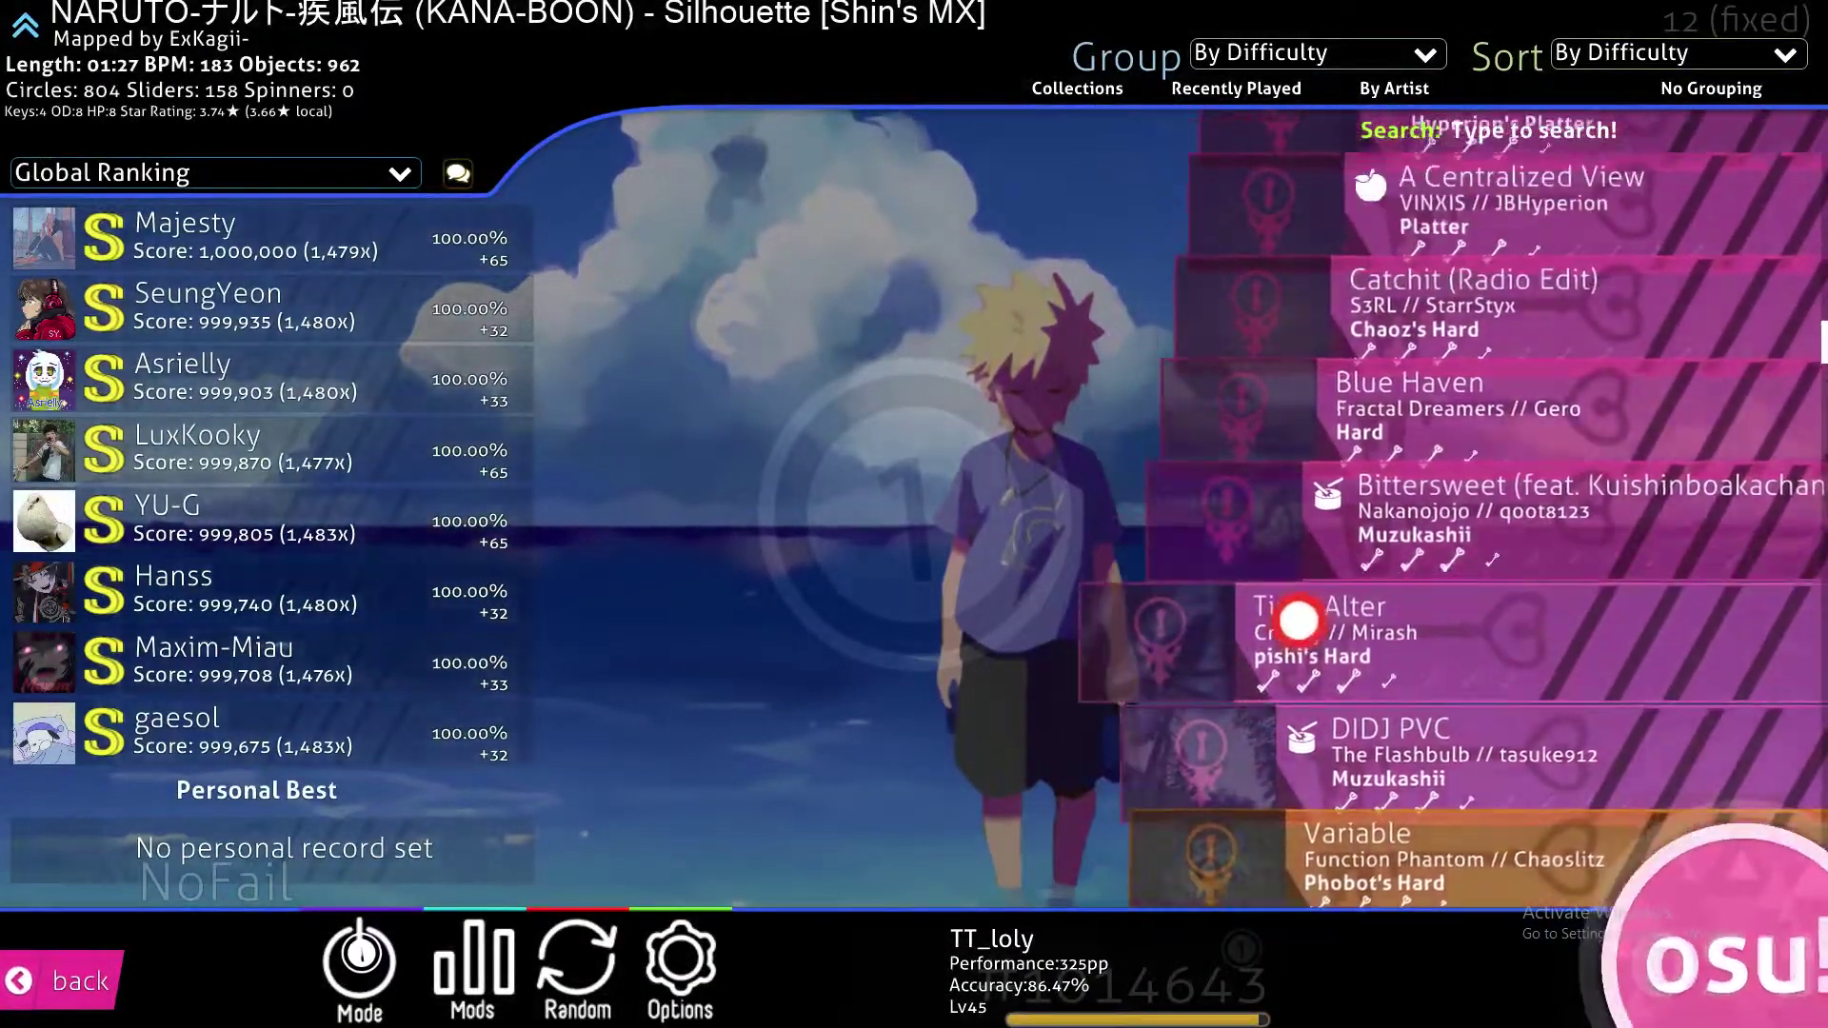
pyautogui.scroll(-8, 1237, 478)
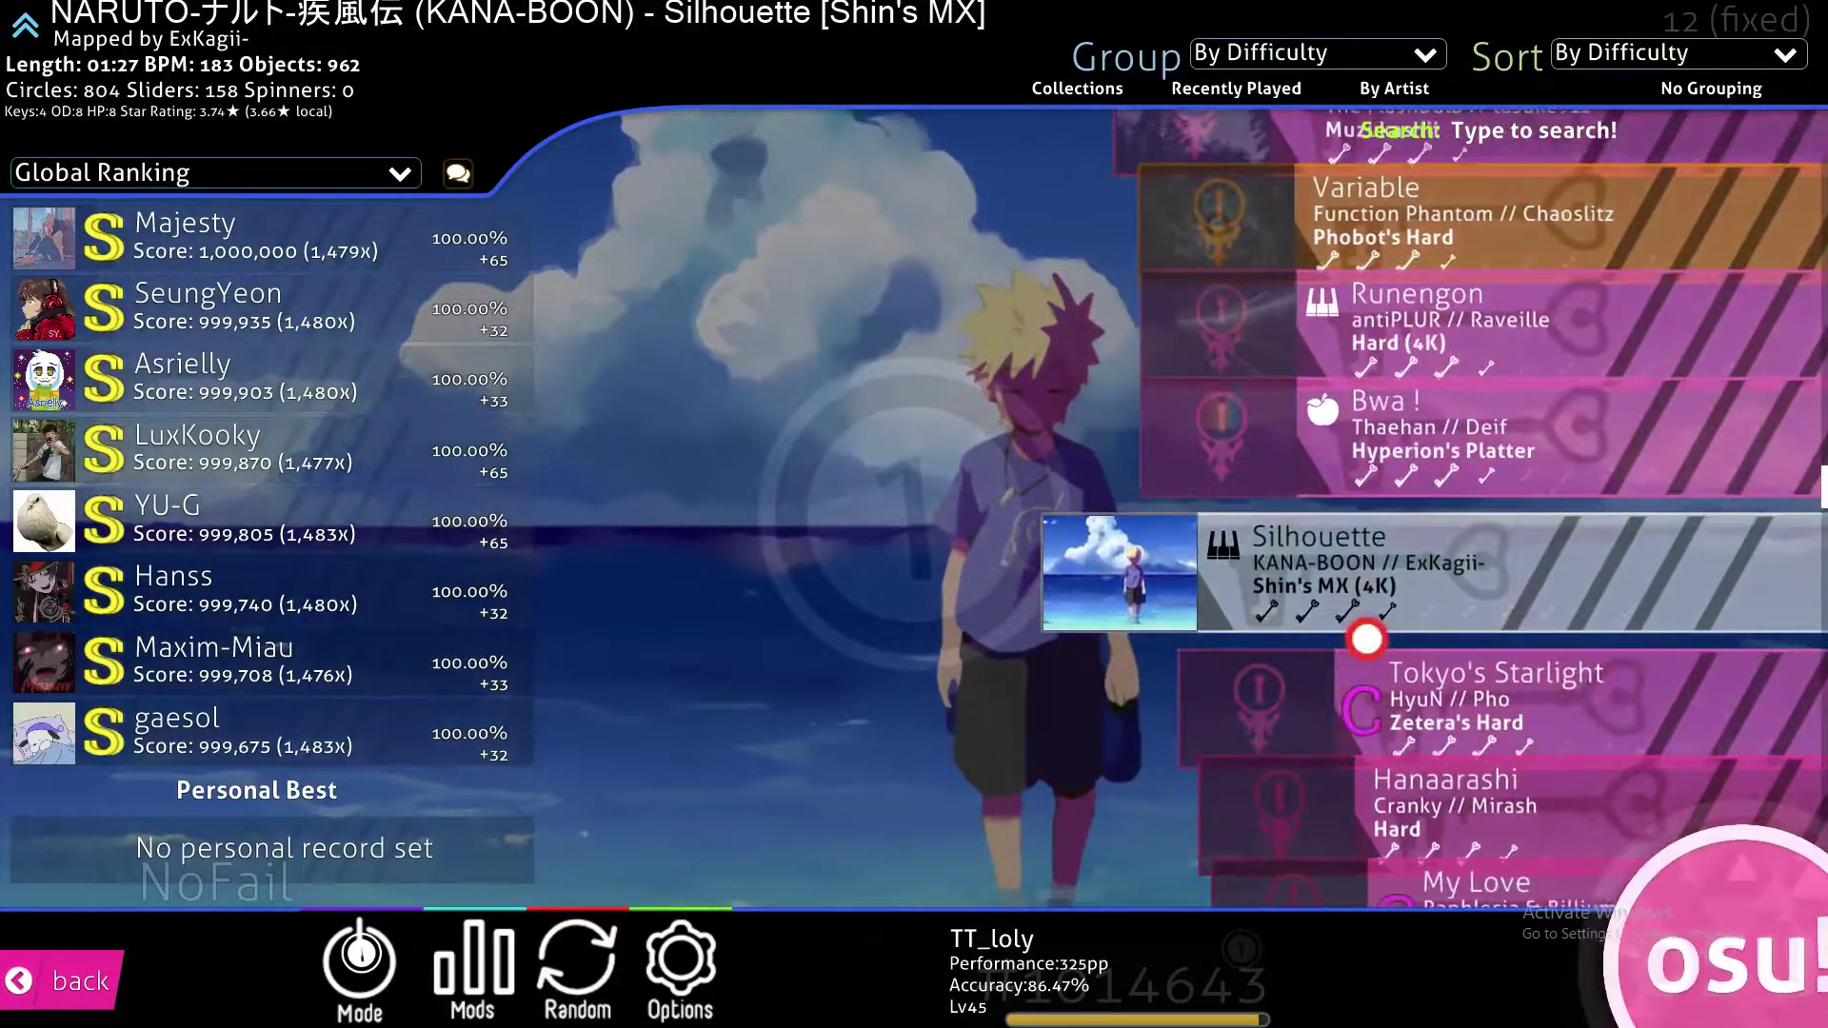
pyautogui.click(1133, 542)
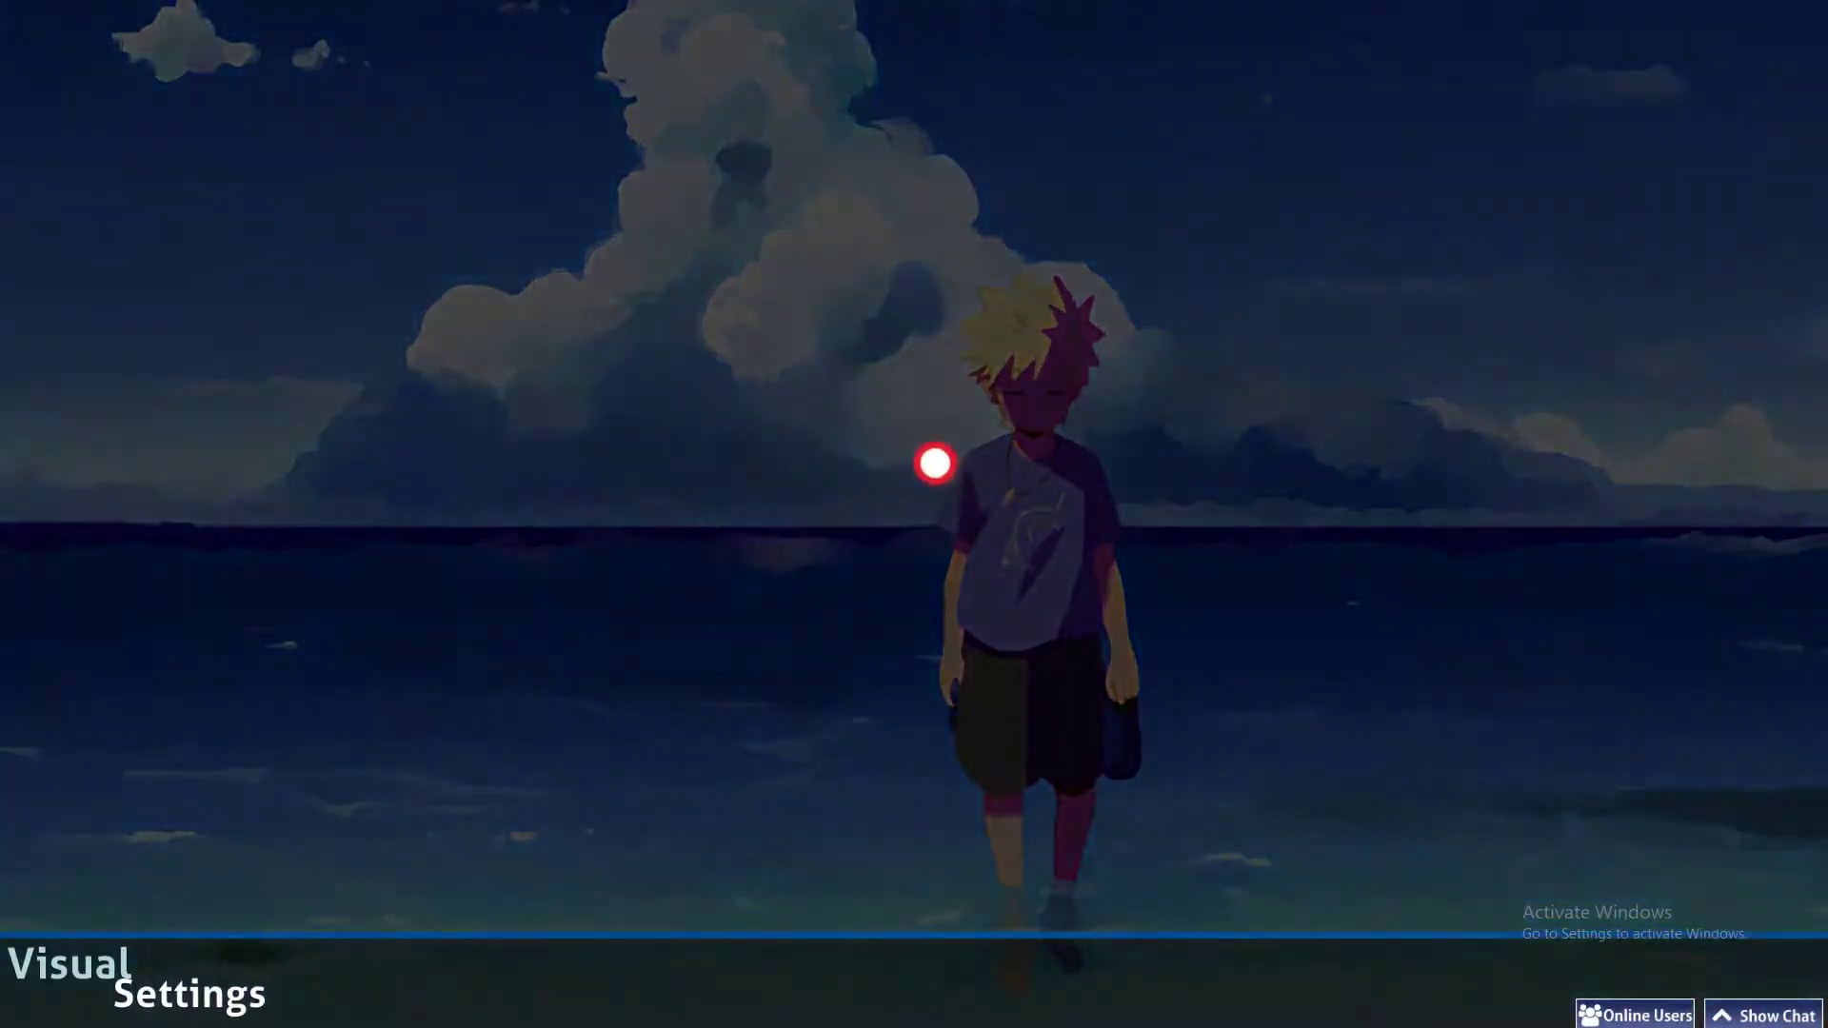
pyautogui.press('Escape')
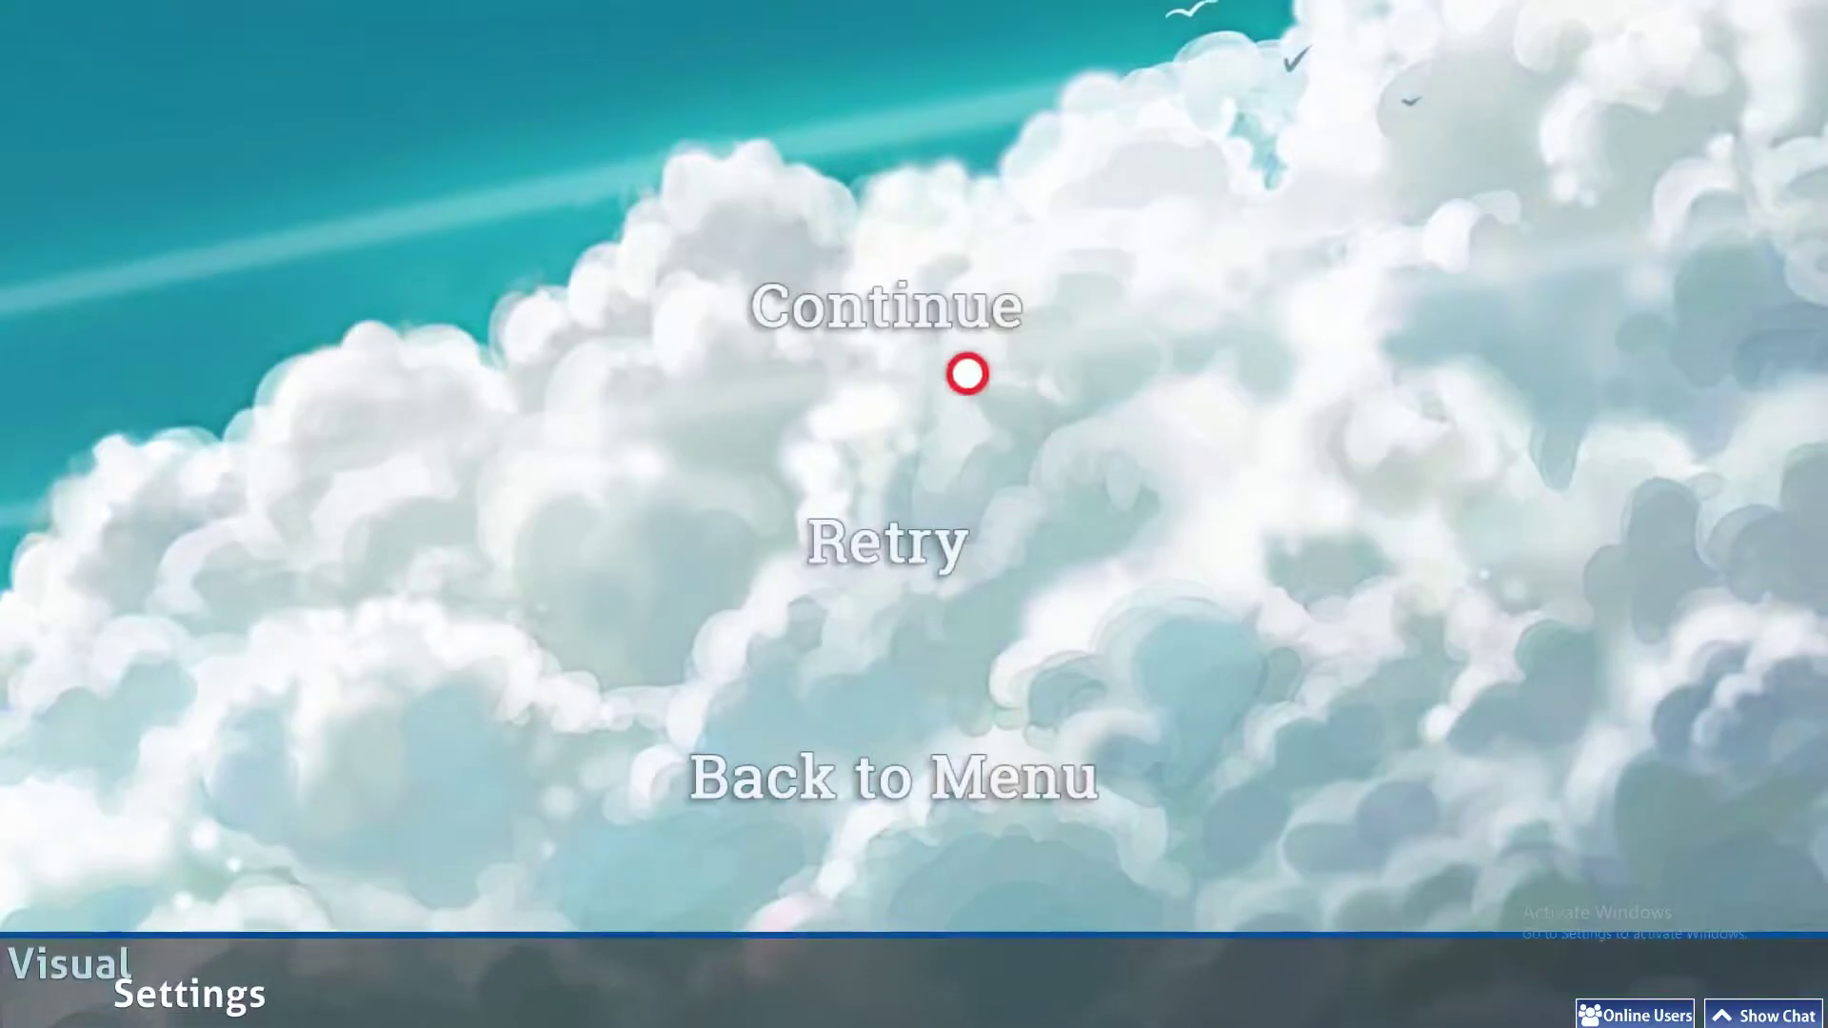
pyautogui.click(914, 800)
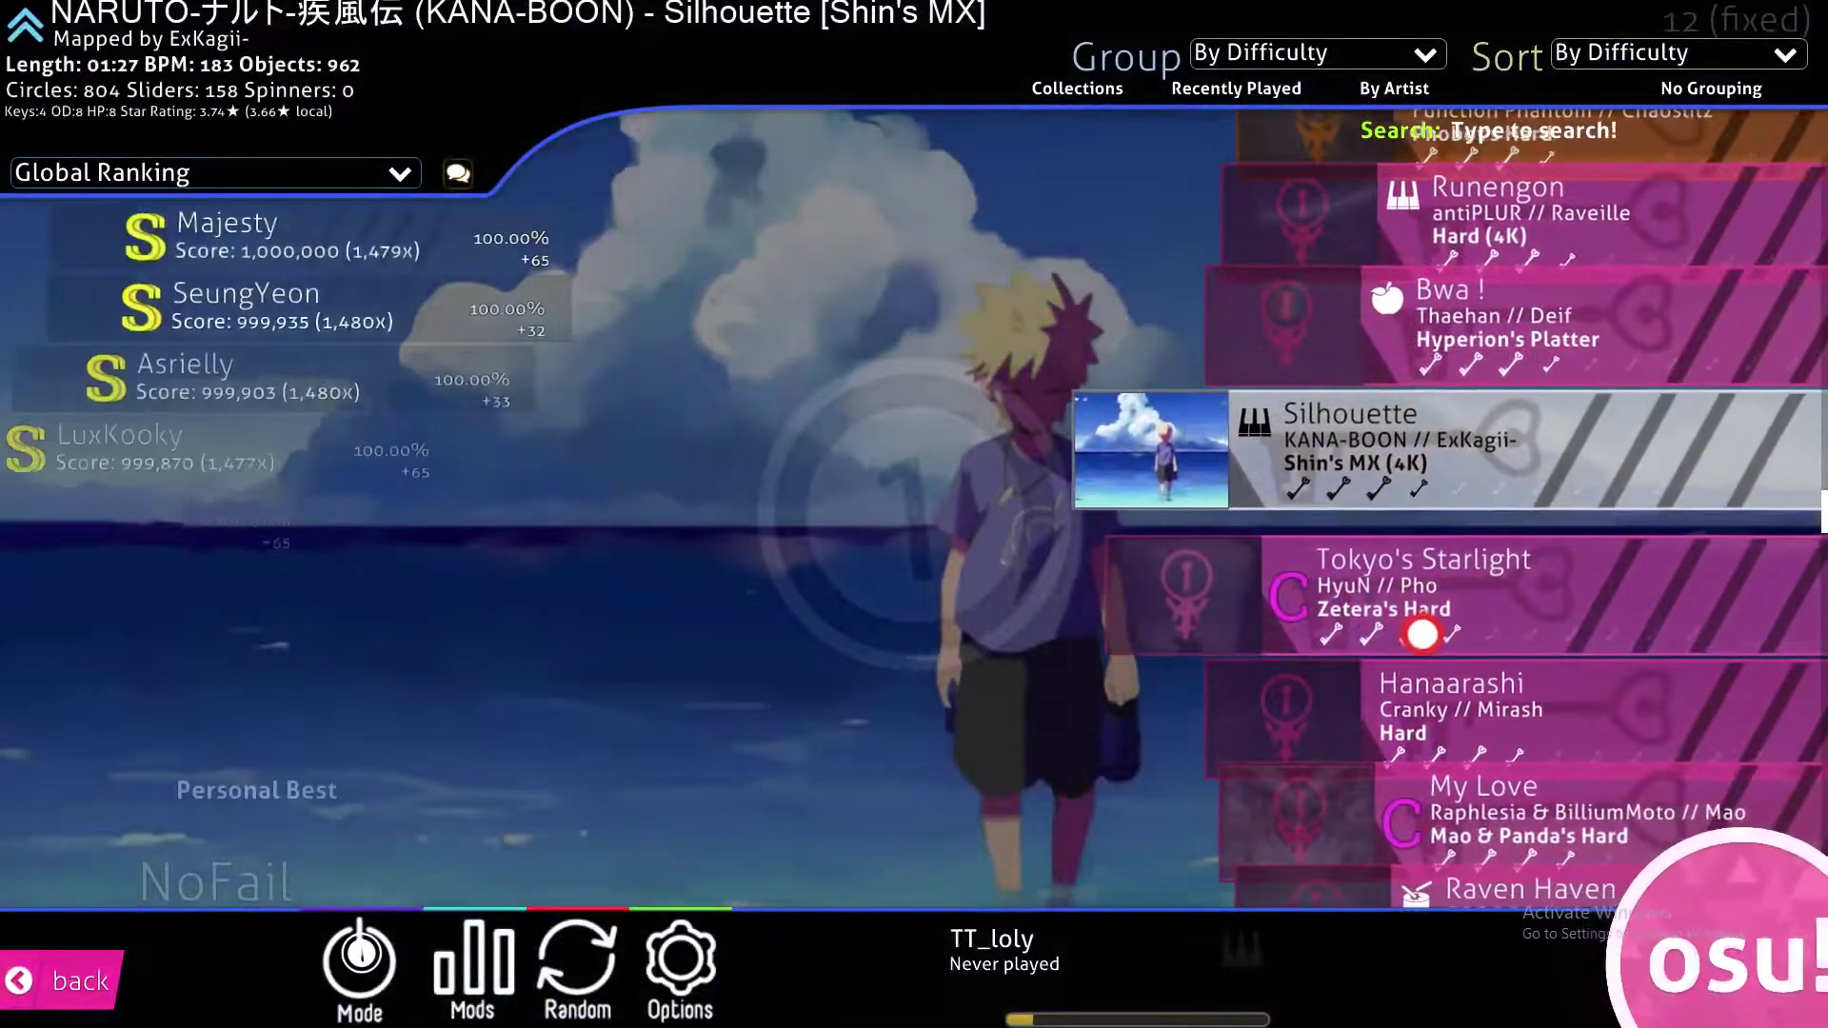
pyautogui.doubleClick(1339, 521)
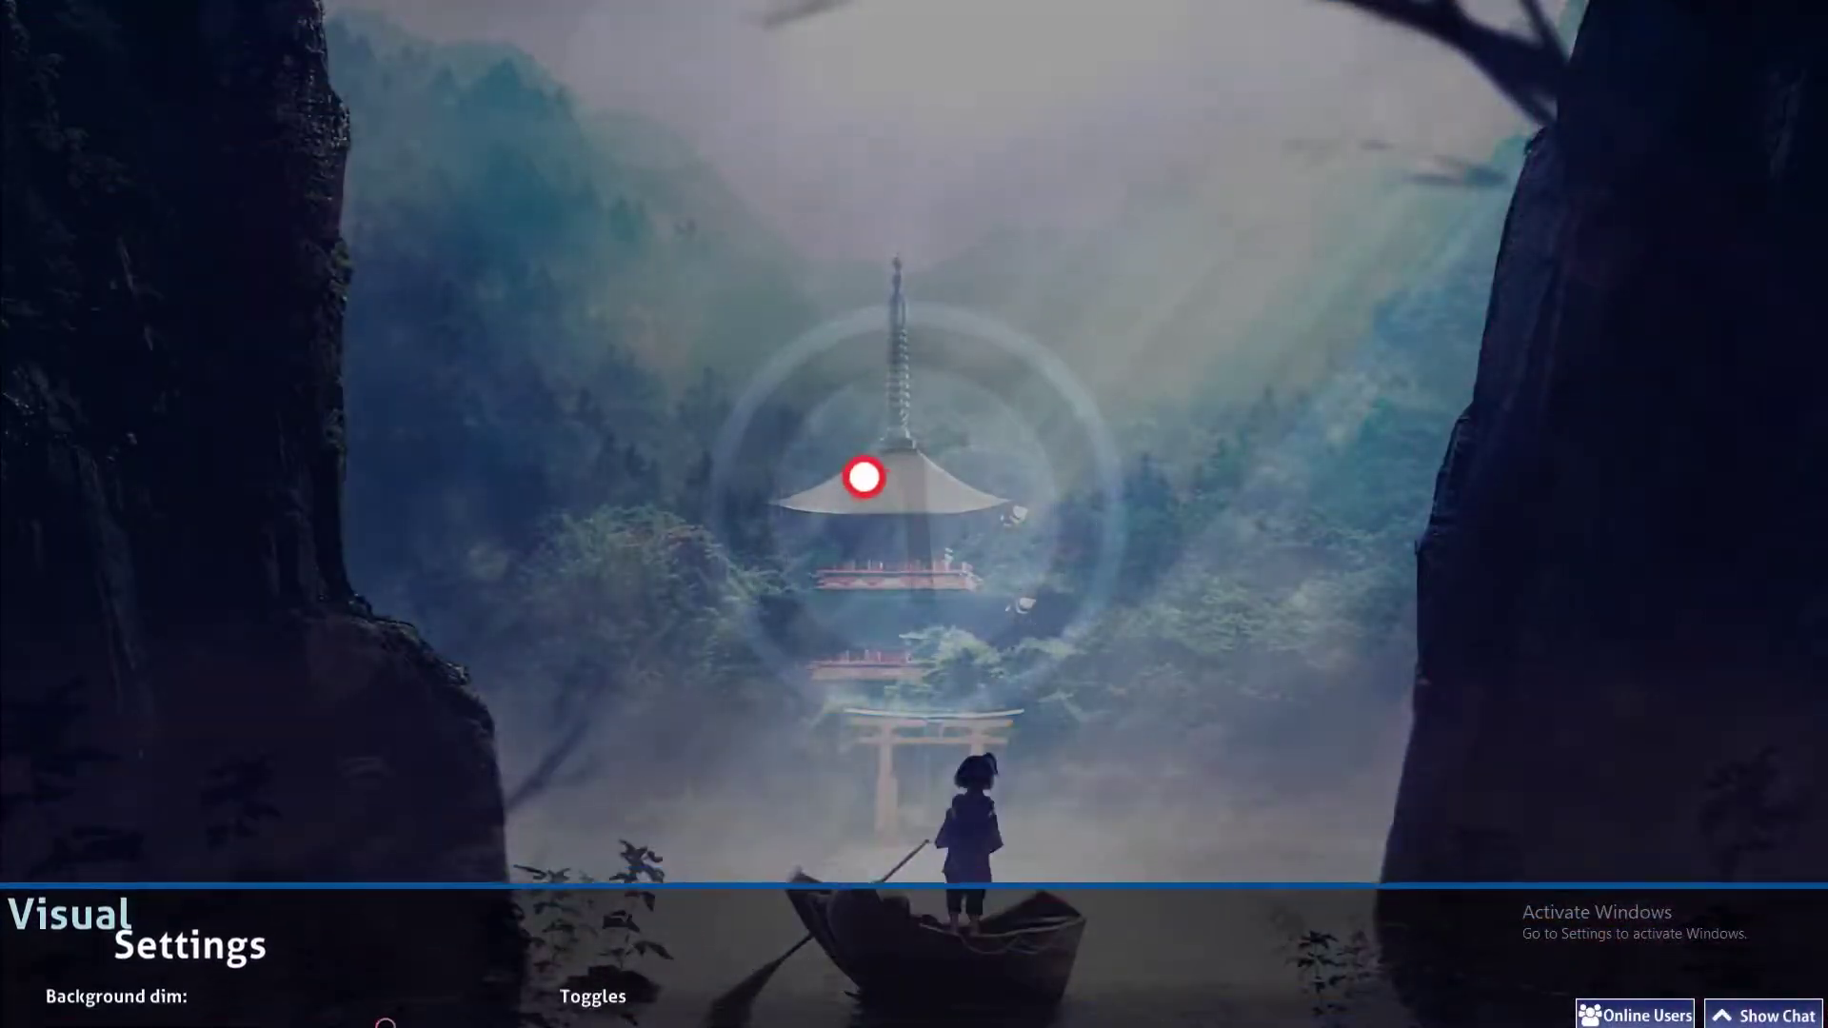